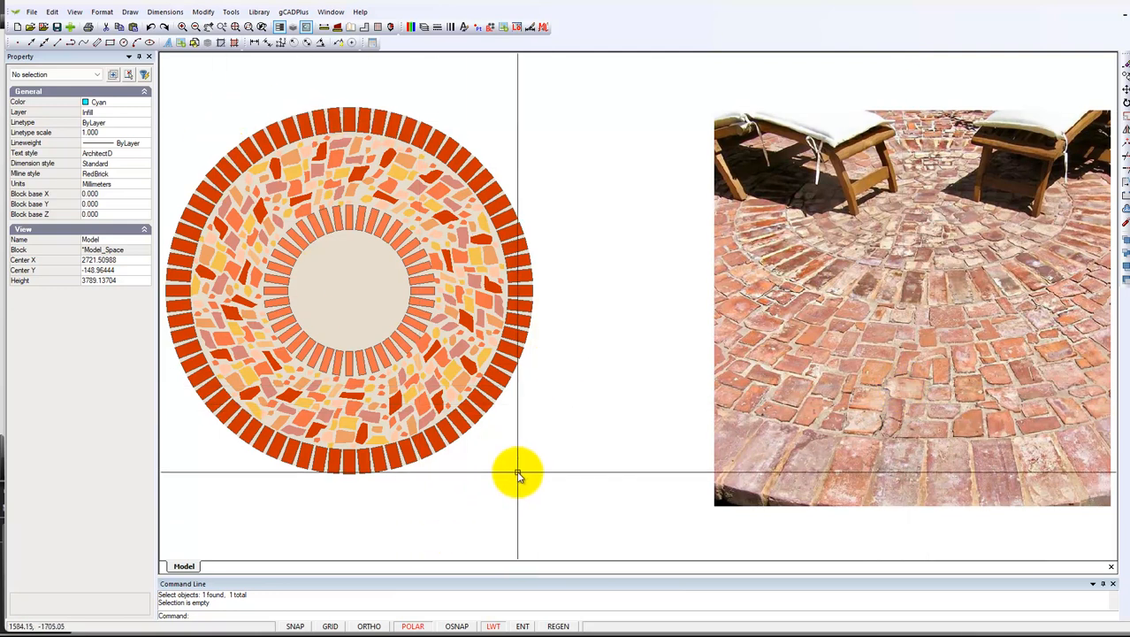
Step: Check the file size of the circular brick paving drawing
{"action": "left_click", "coordinate": [32, 13]}
{"action": "left_click", "coordinate": [50, 88]}
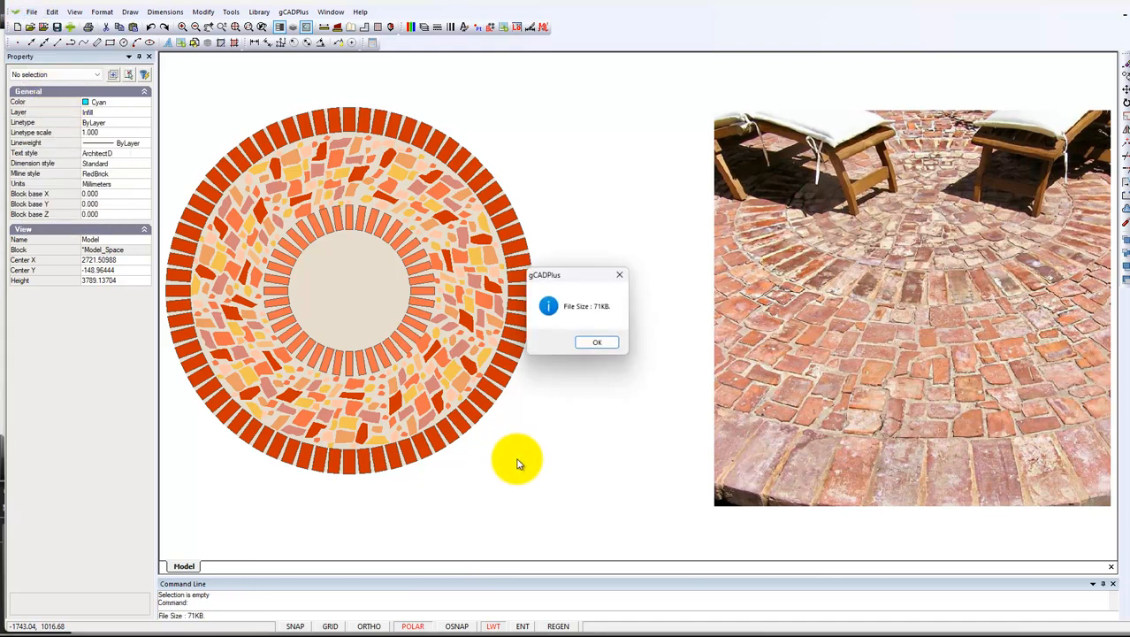
{"action": "left_click", "coordinate": [597, 344]}
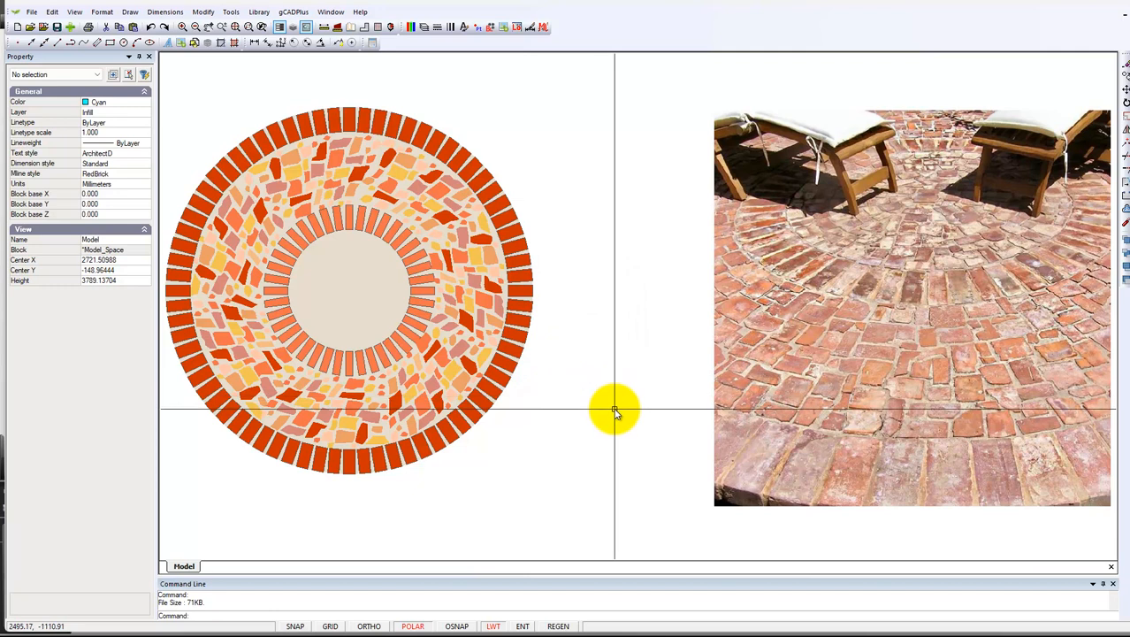
{"action": "middle_click_drag", "start_coordinate": [628, 404], "coordinate": [669, 396]}
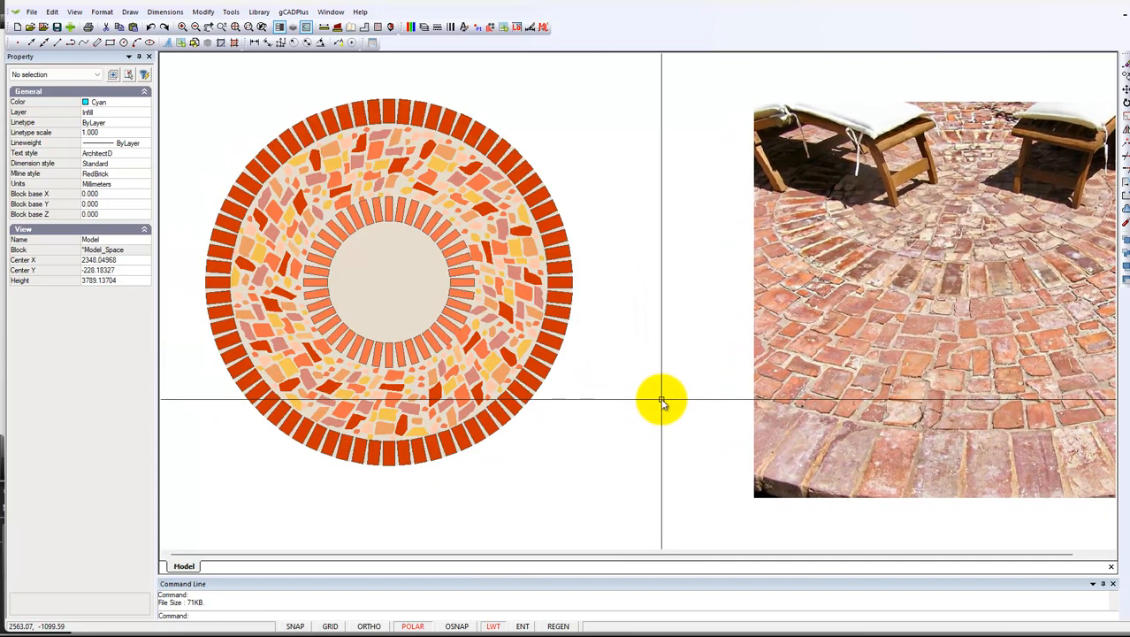
Step: Examine the block properties of an outer-ring brick, an inner-ring brick and one infill paving group
{"action": "left_click", "coordinate": [450, 450]}
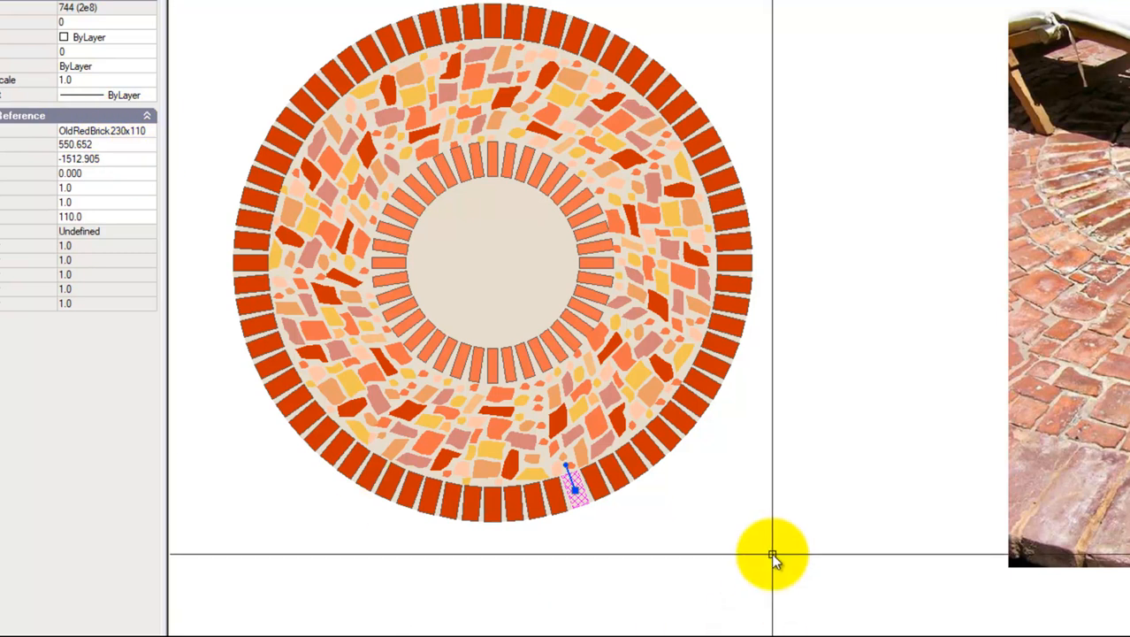
{"action": "key", "text": "Escape"}
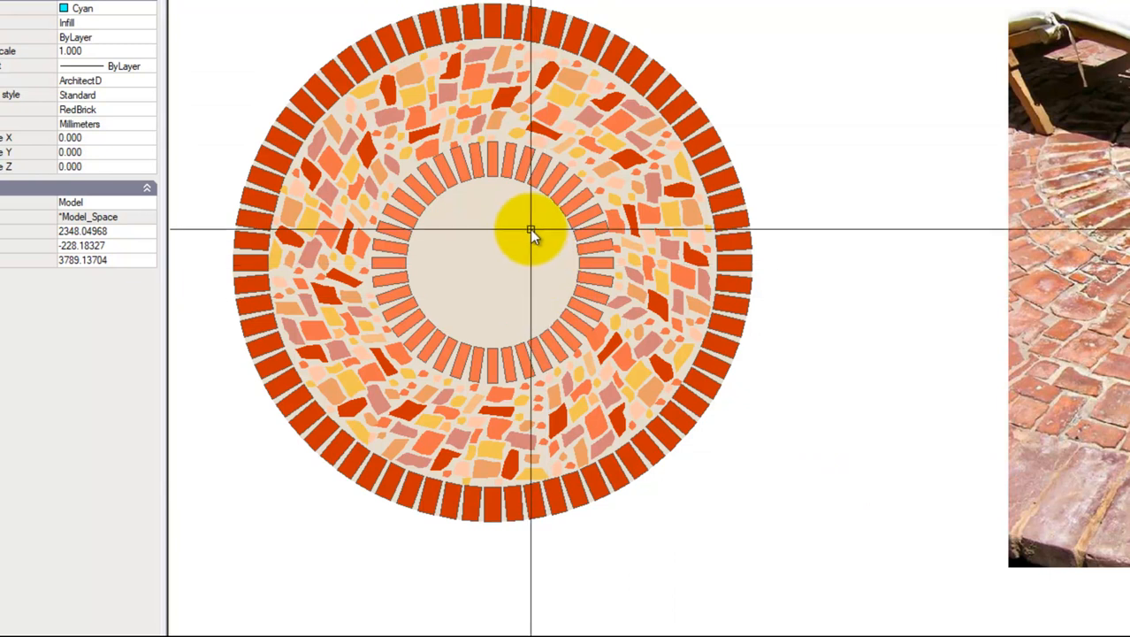
{"action": "left_click", "coordinate": [537, 176]}
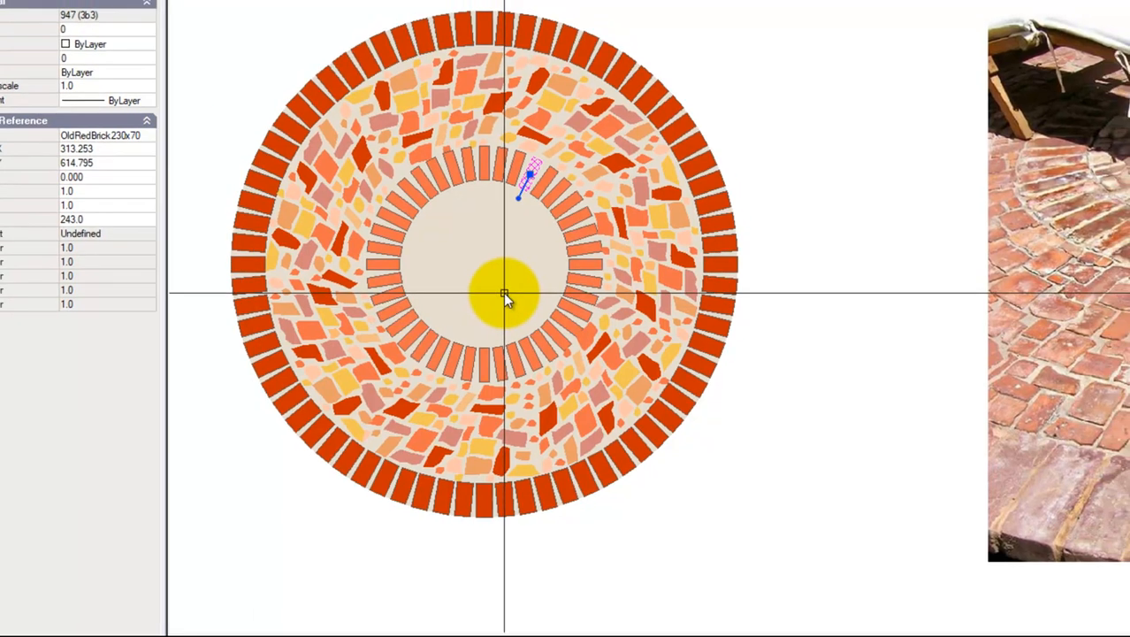
{"action": "left_click", "coordinate": [516, 297]}
{"action": "key", "text": "Escape"}
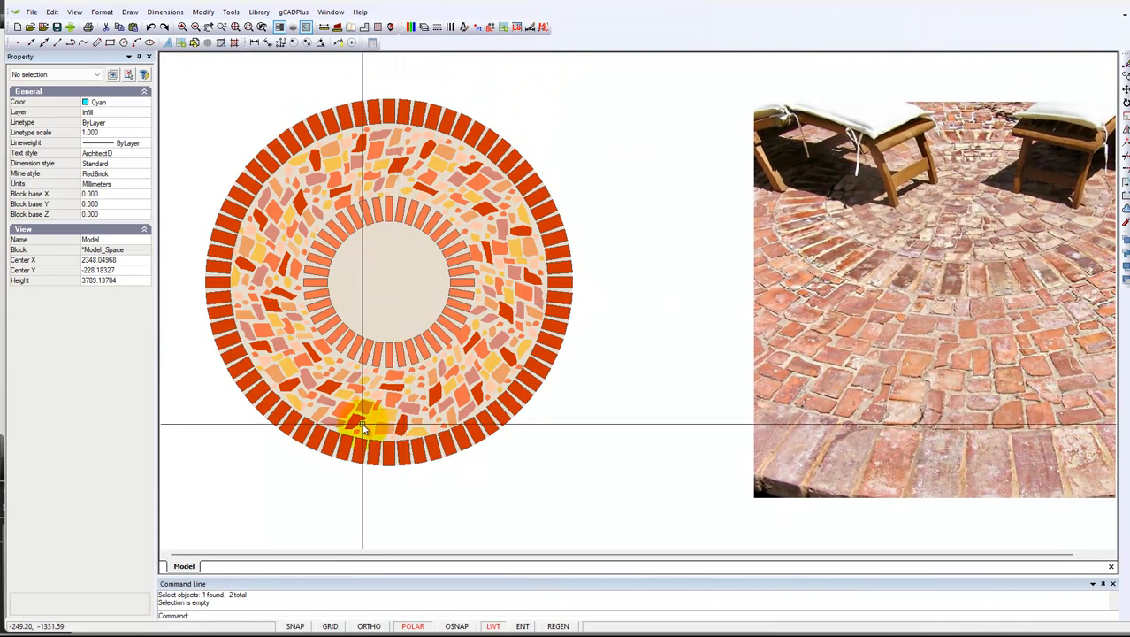
{"action": "left_click", "coordinate": [352, 415]}
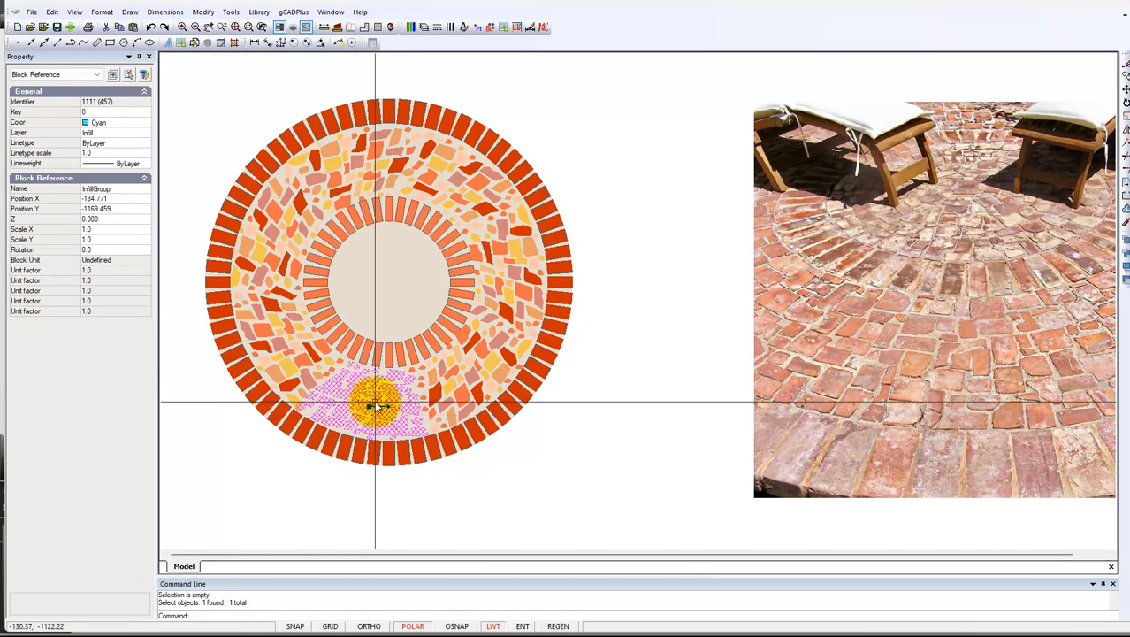
{"action": "left_click", "coordinate": [374, 409]}
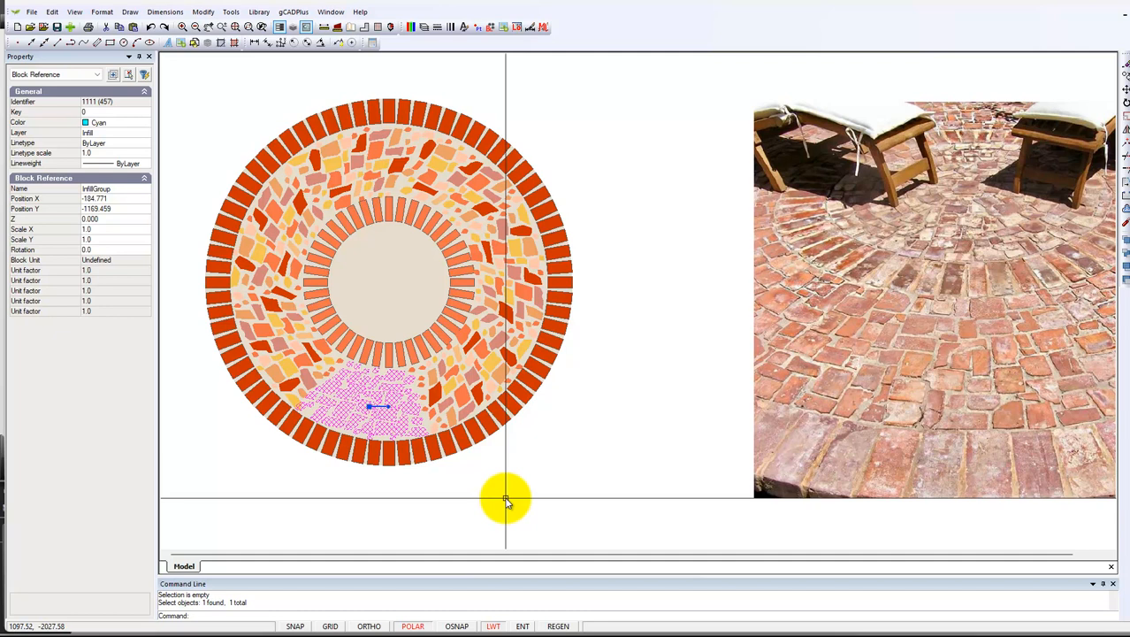
{"action": "key", "text": "Escape"}
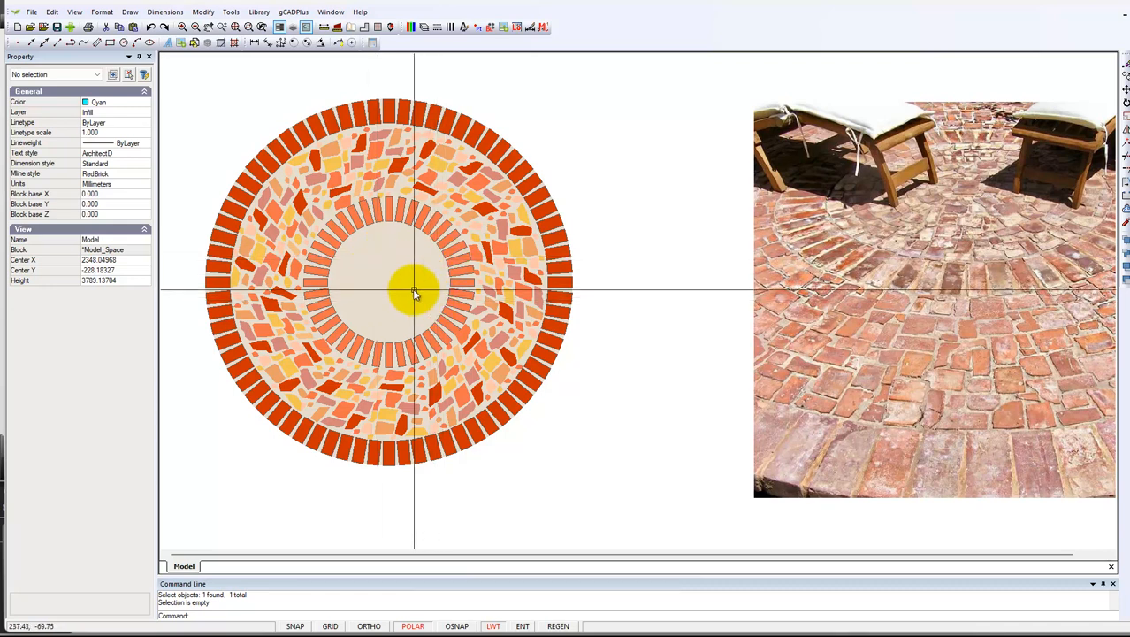
Step: Try to add blocks from the 12Grasses drawing on the Desktop to the brick paving drawing
{"action": "left_click", "coordinate": [34, 12]}
{"action": "mouse_move", "coordinate": [106, 52]}
{"action": "left_click", "coordinate": [181, 53]}
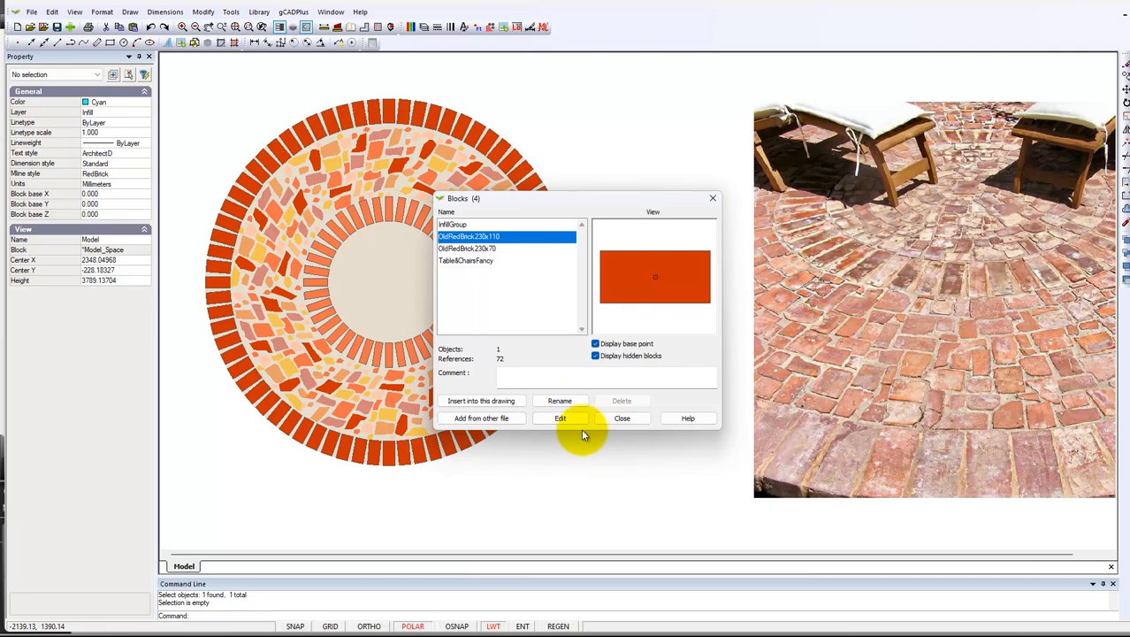
{"action": "left_click", "coordinate": [499, 419]}
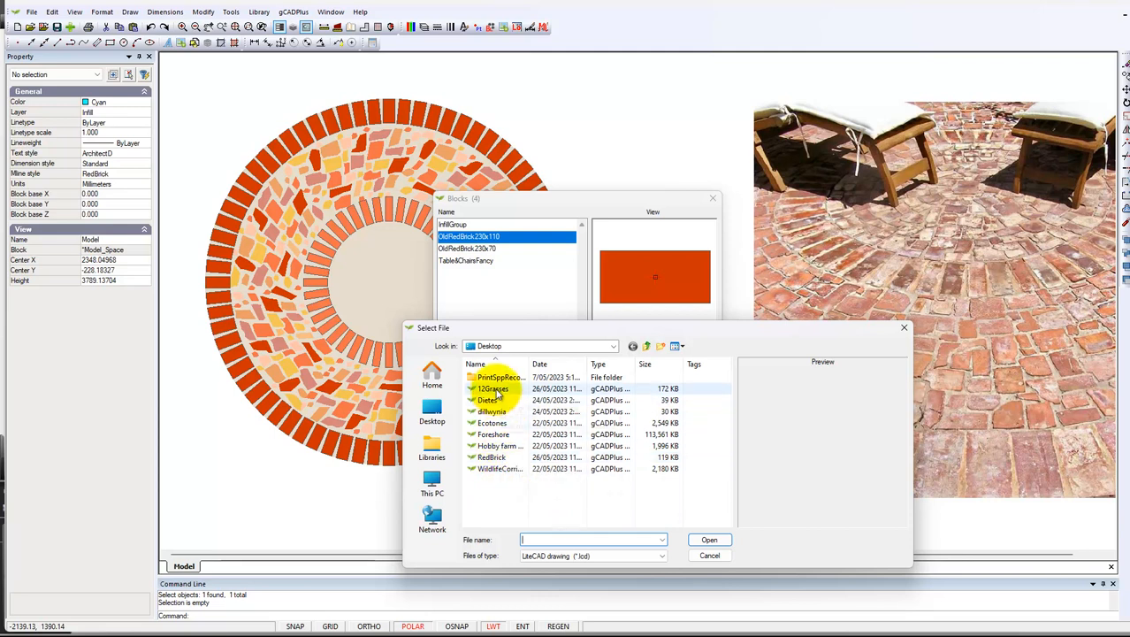
{"action": "left_click", "coordinate": [508, 391]}
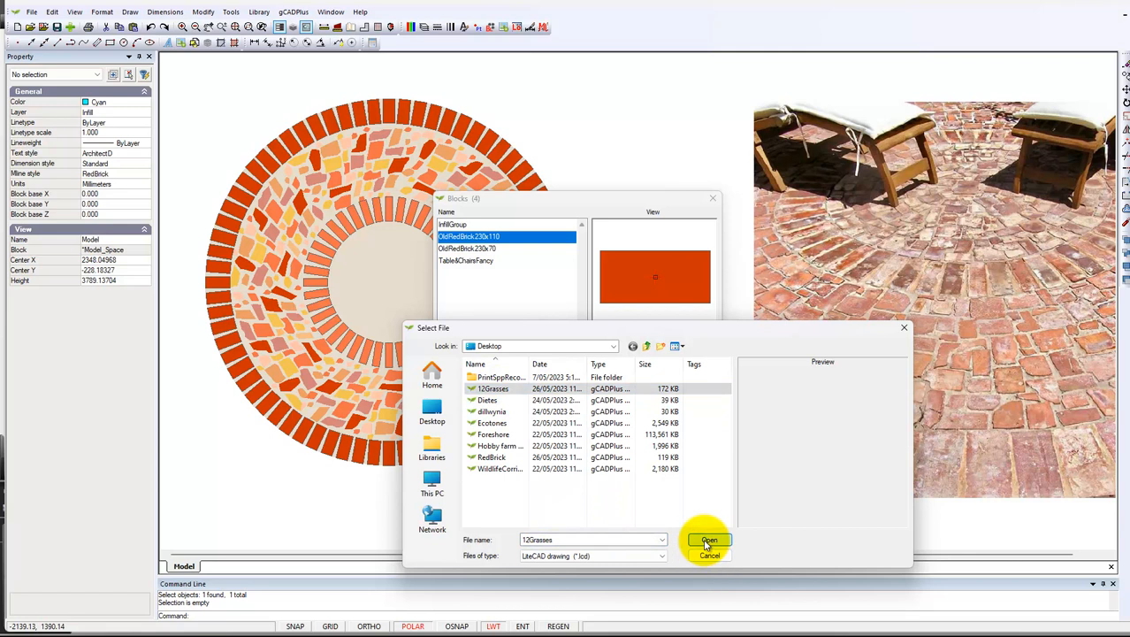
{"action": "left_click", "coordinate": [709, 540]}
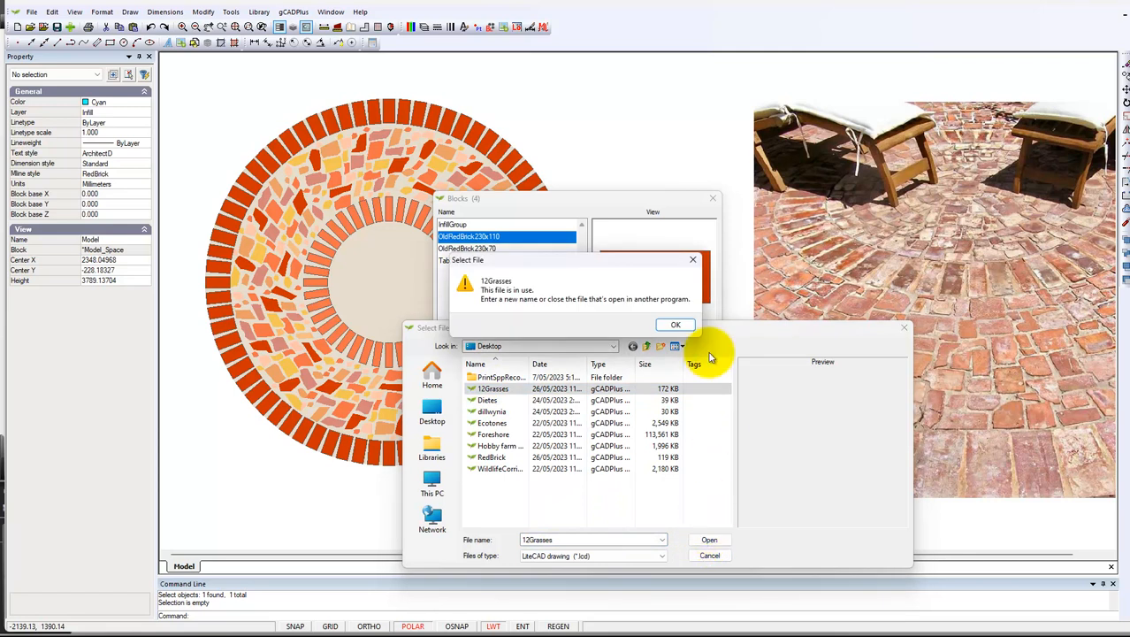
{"action": "left_click", "coordinate": [672, 325]}
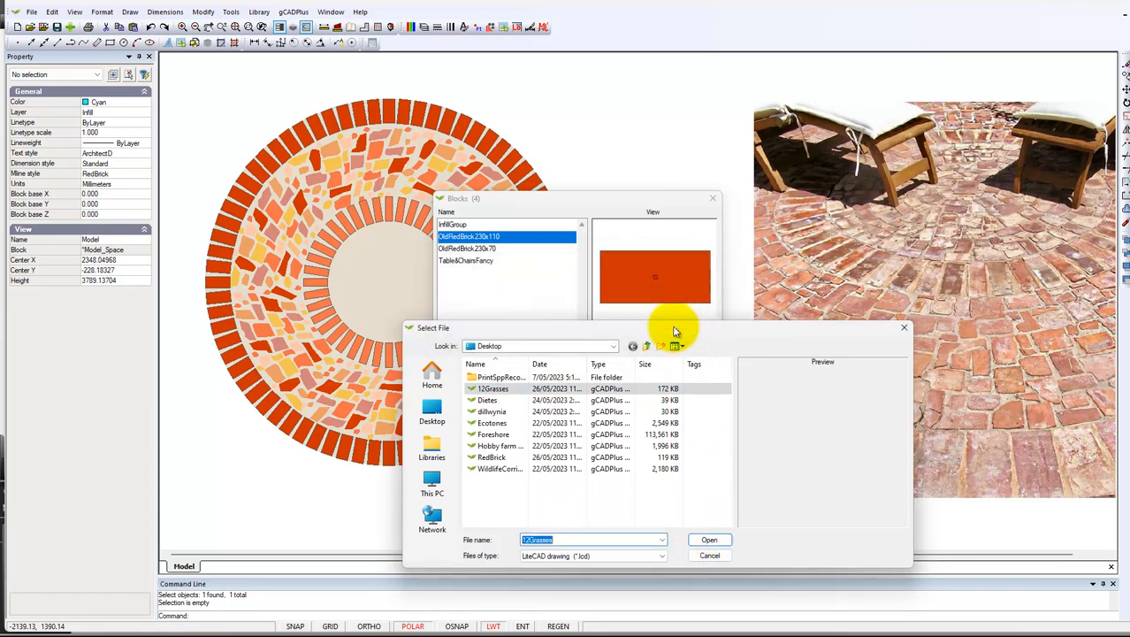
{"action": "left_click", "coordinate": [710, 556]}
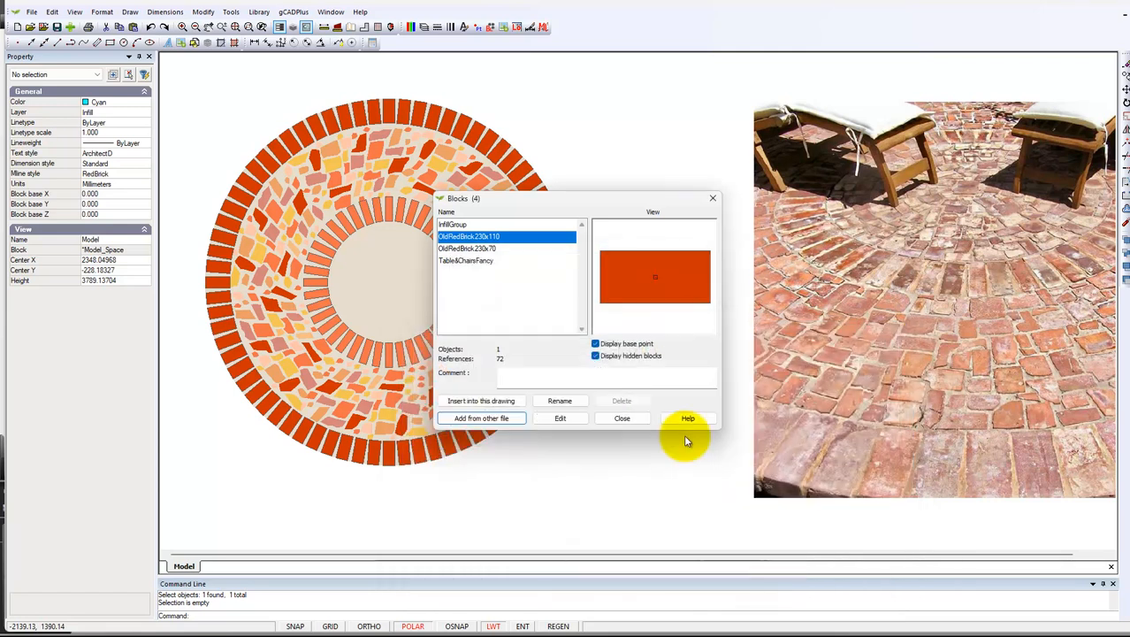
{"action": "left_click", "coordinate": [713, 200]}
Step: Check the file size of the open 12Grasses drawing and close that drawing
{"action": "left_click", "coordinate": [331, 12]}
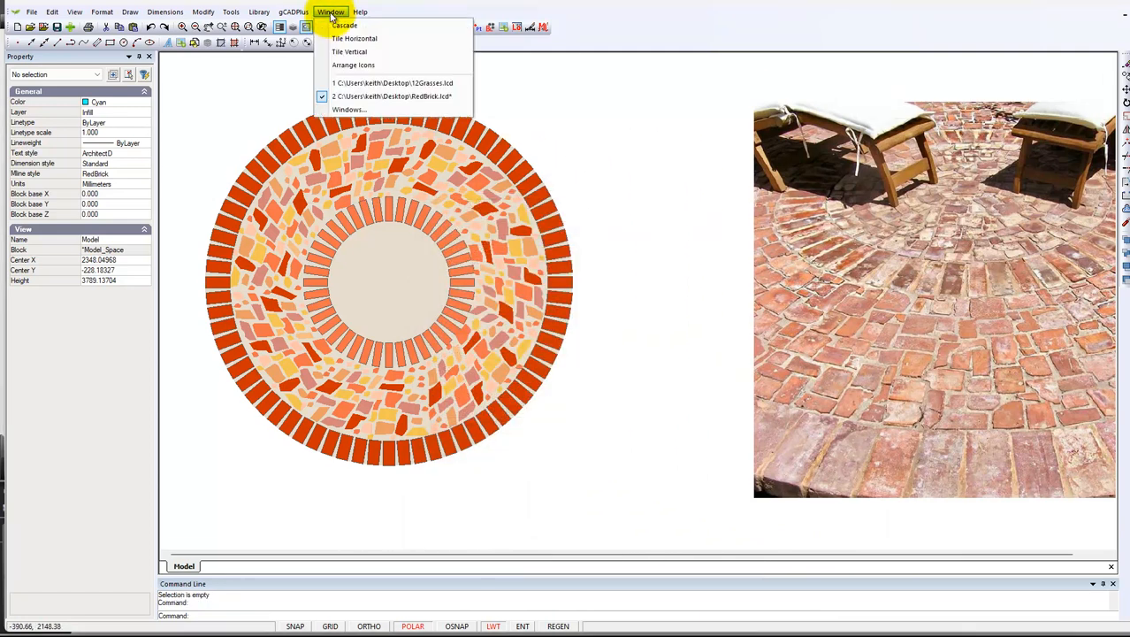
{"action": "left_click", "coordinate": [391, 83]}
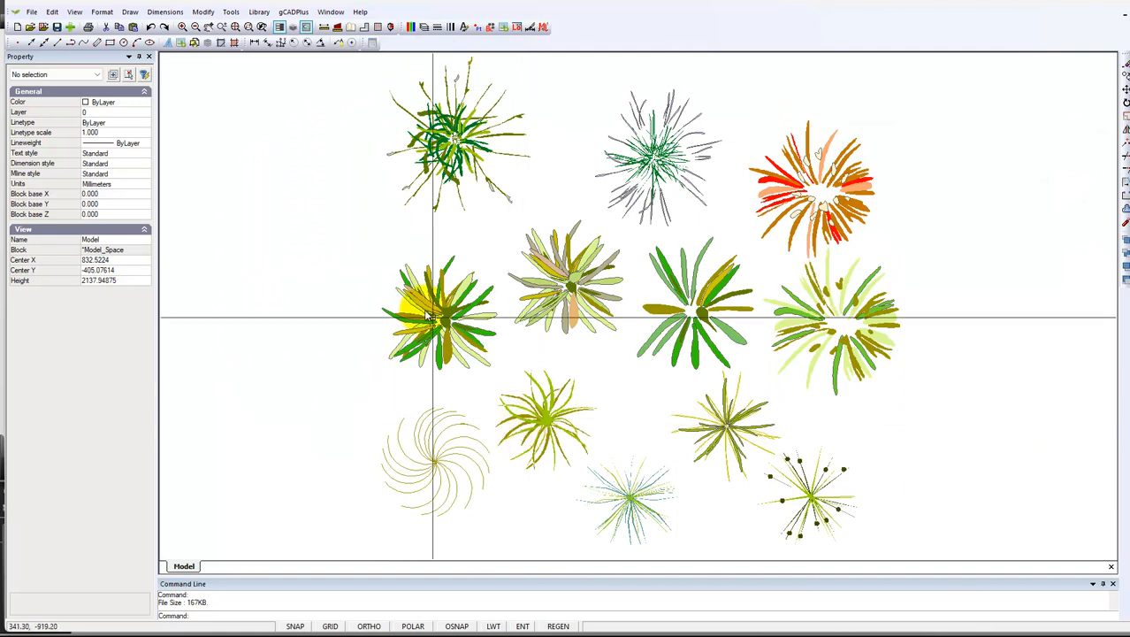
{"action": "left_click", "coordinate": [33, 12]}
{"action": "left_click", "coordinate": [53, 89]}
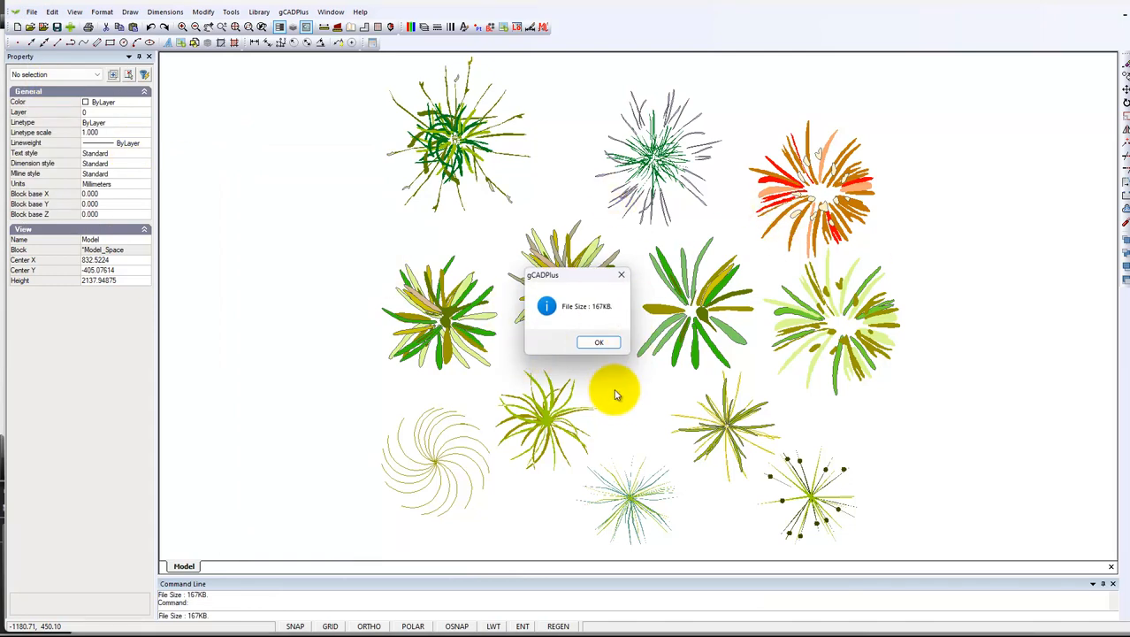
{"action": "left_click", "coordinate": [598, 343]}
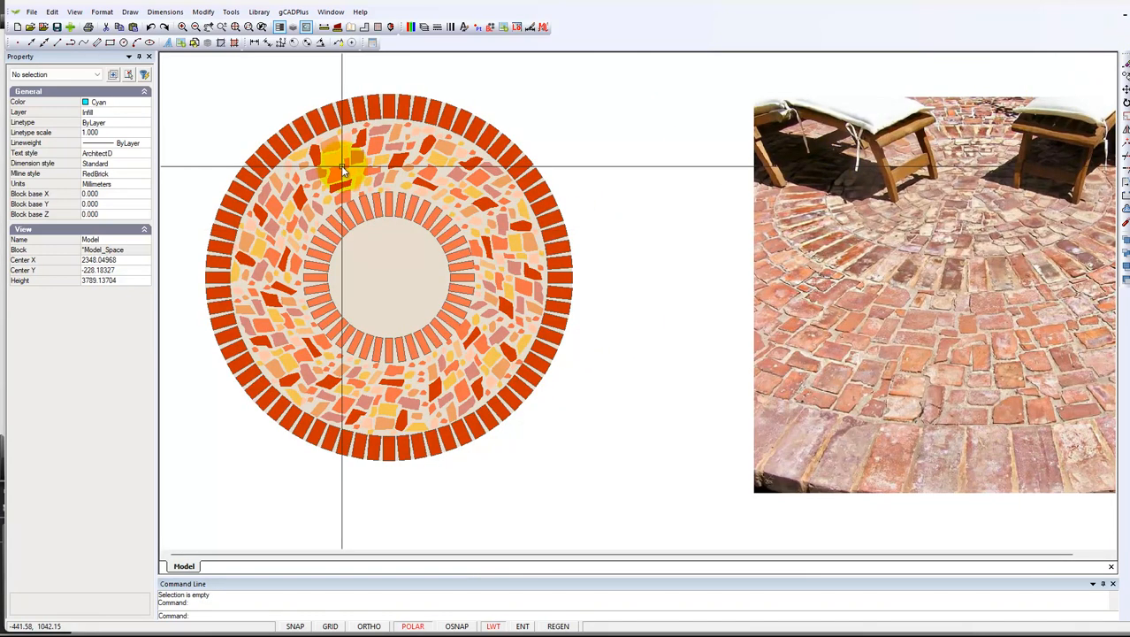
Step: Choose the 12Grasses drawing on the Desktop as the source file for adding blocks to the brick paving drawing
{"action": "left_click", "coordinate": [34, 12]}
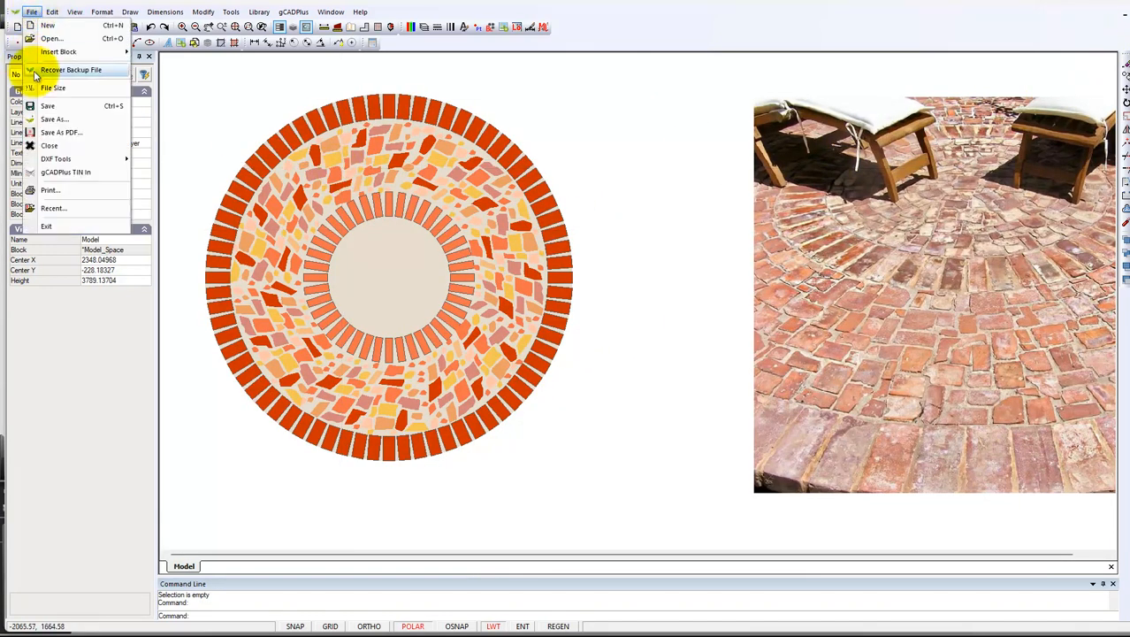
{"action": "mouse_move", "coordinate": [88, 51]}
{"action": "left_click", "coordinate": [152, 55]}
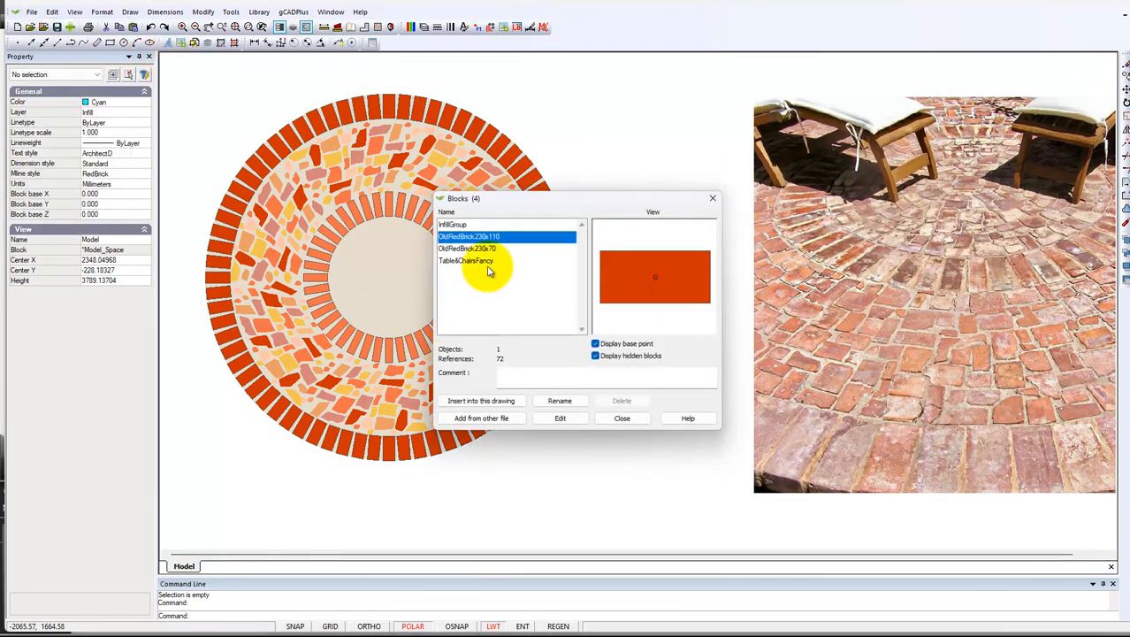
{"action": "left_click", "coordinate": [461, 227]}
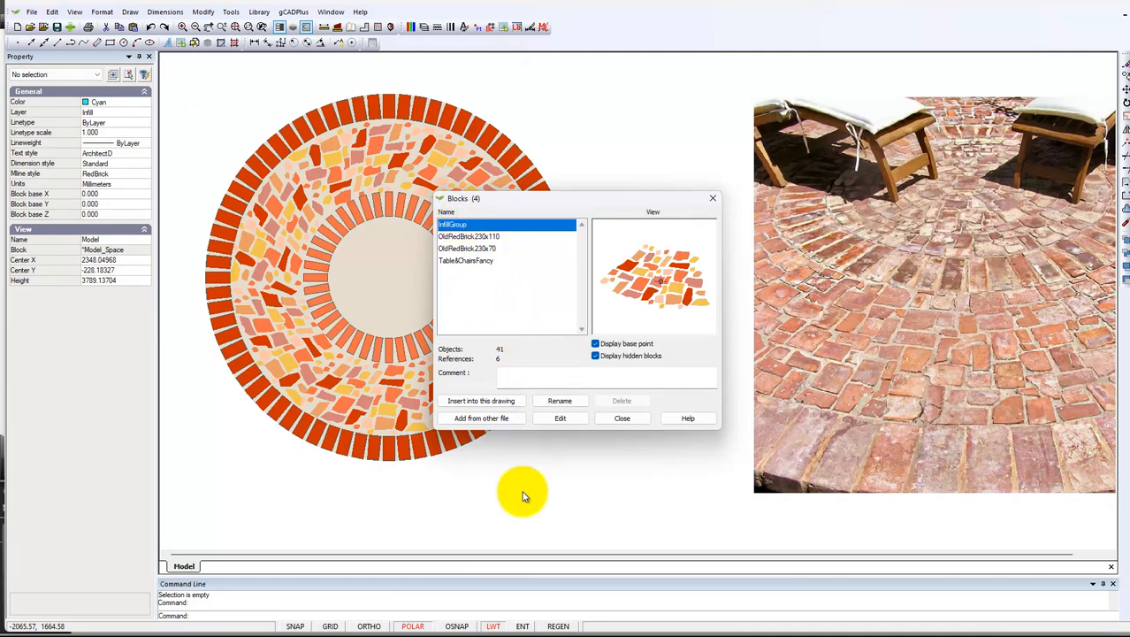
{"action": "left_click", "coordinate": [497, 418]}
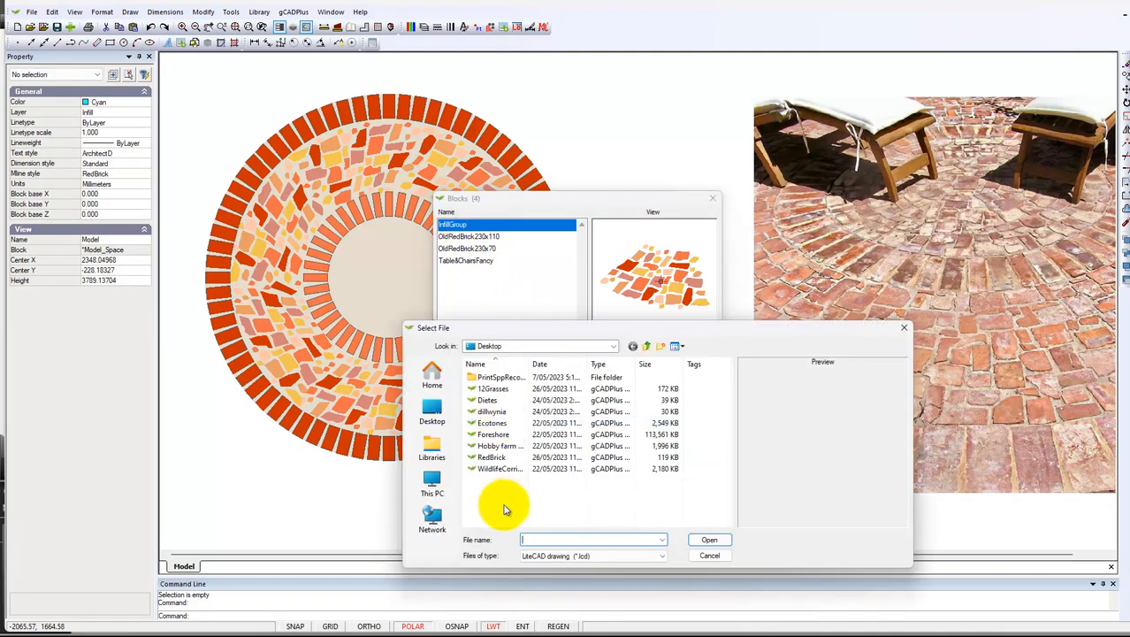
{"action": "left_click", "coordinate": [492, 388]}
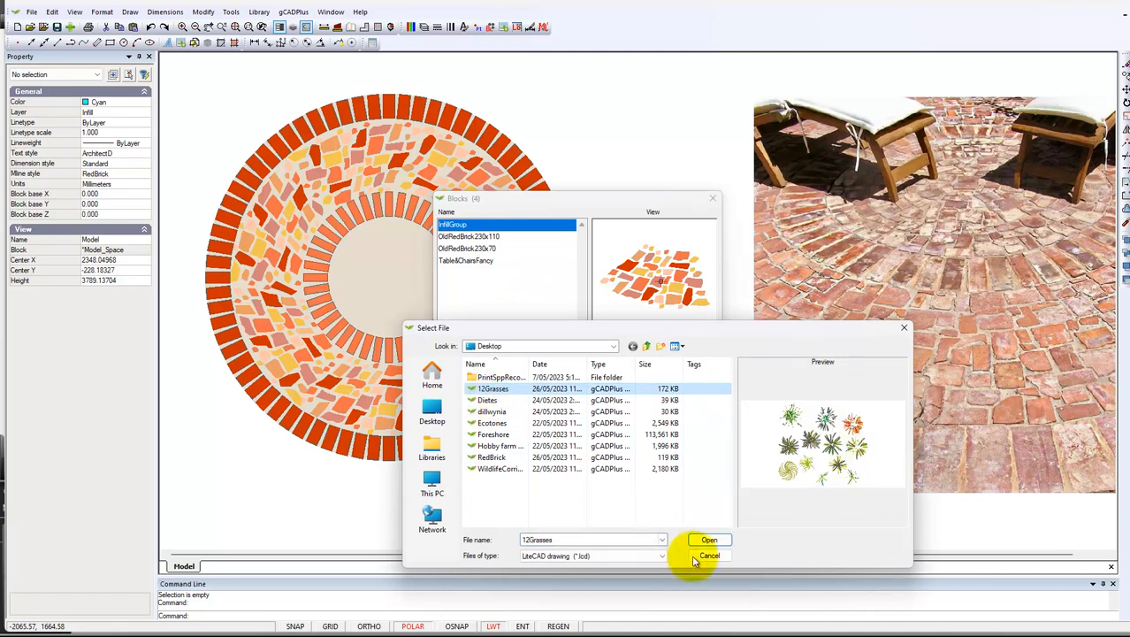
{"action": "left_click", "coordinate": [710, 541]}
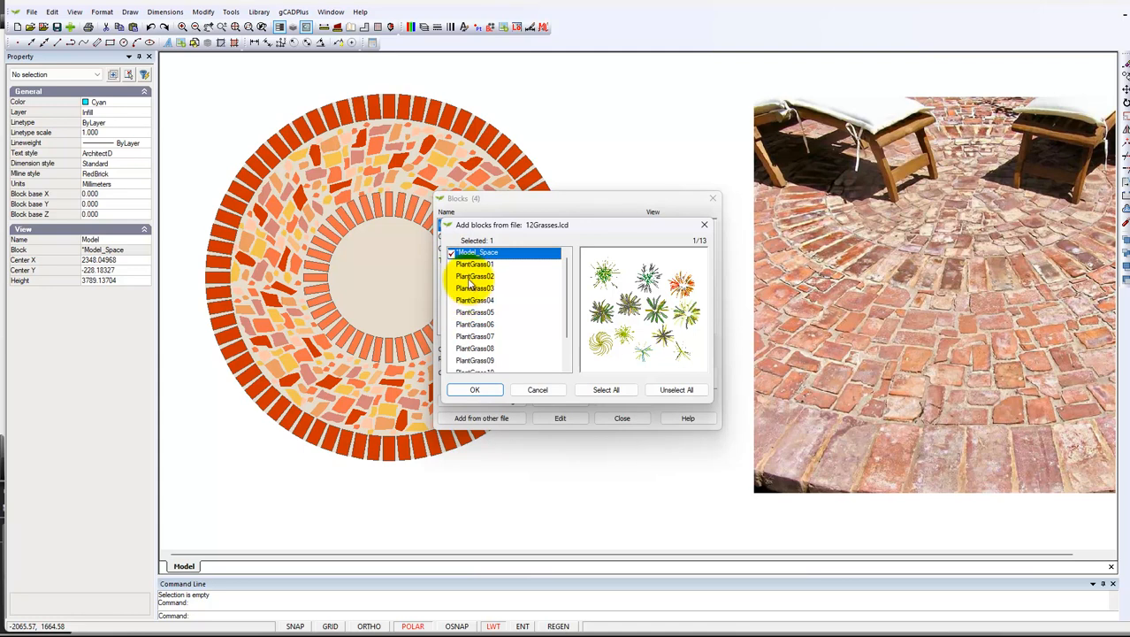
Step: Try out selecting PlantGrass01 and PlantGrass02 for import, and restore the selection to *Model_Space only
{"action": "left_click", "coordinate": [452, 265]}
{"action": "left_click", "coordinate": [455, 252]}
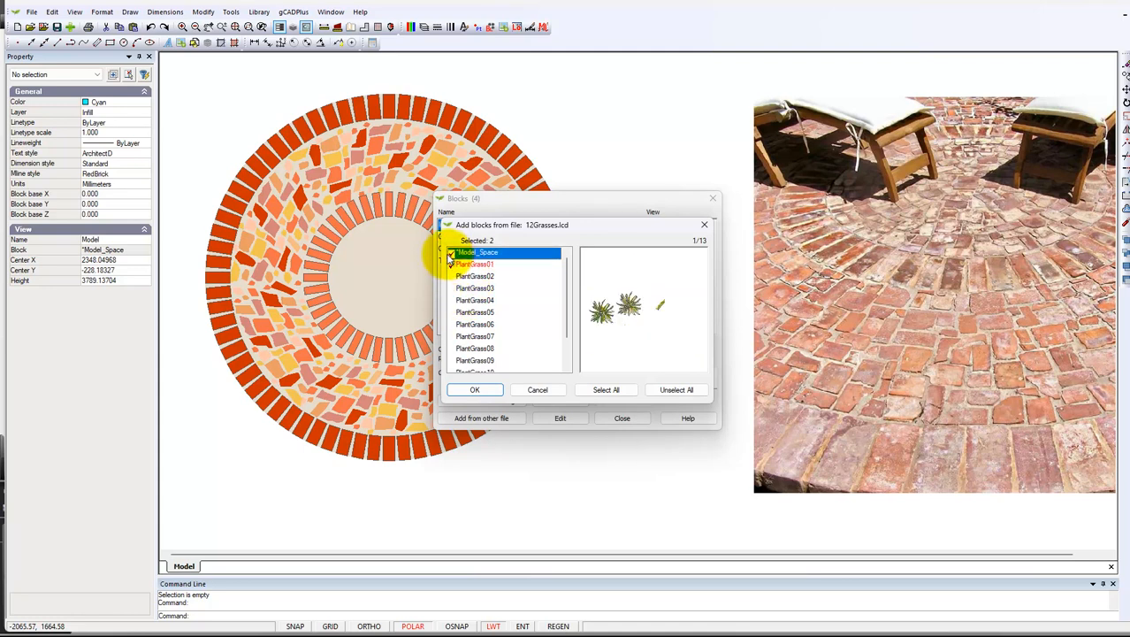
{"action": "left_click", "coordinate": [452, 277]}
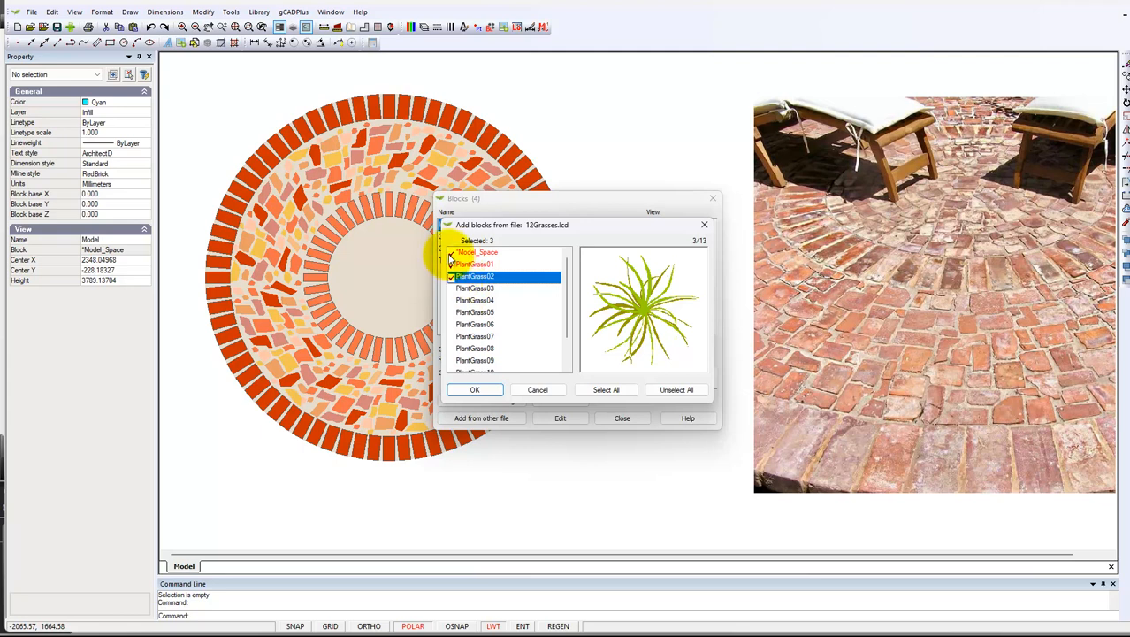
{"action": "left_click", "coordinate": [453, 253]}
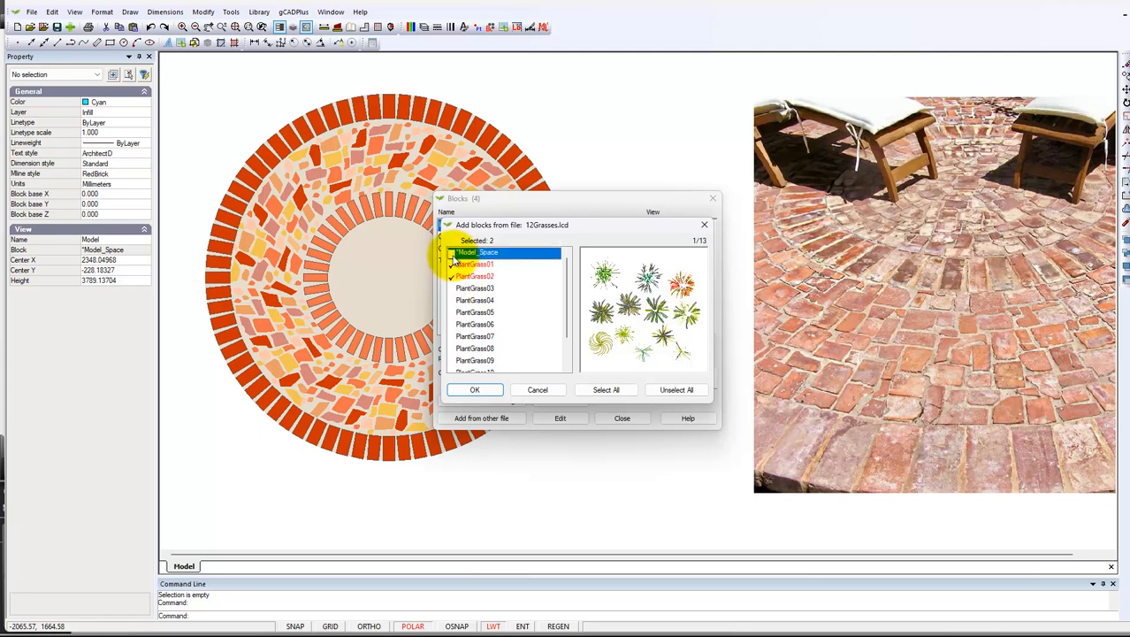
{"action": "left_click", "coordinate": [453, 265]}
{"action": "left_click", "coordinate": [453, 277]}
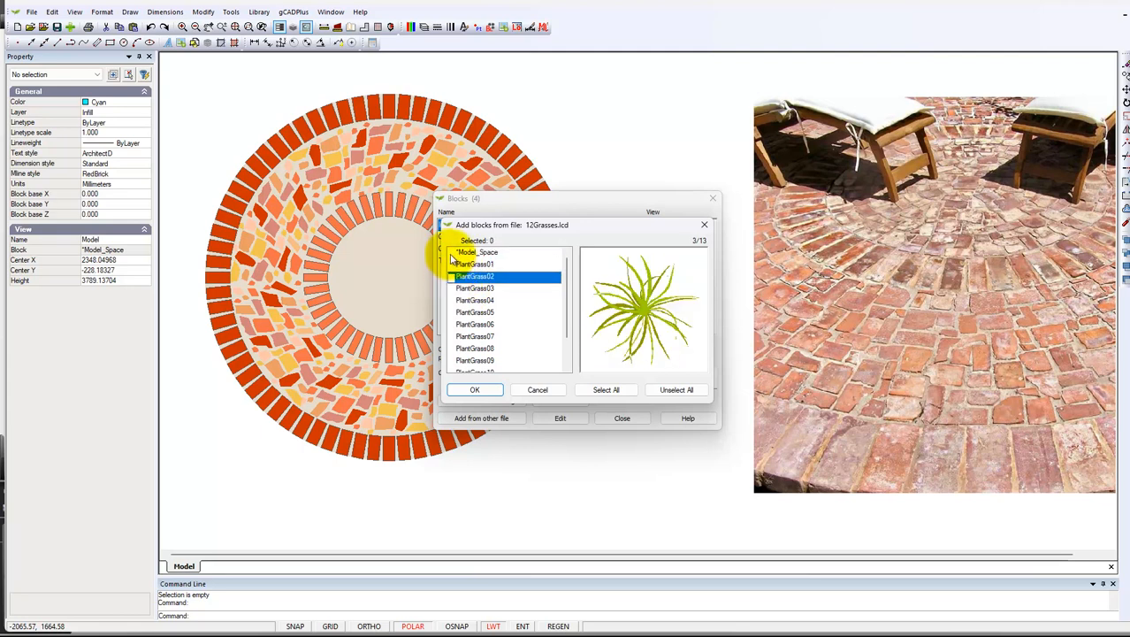
{"action": "left_click", "coordinate": [452, 254]}
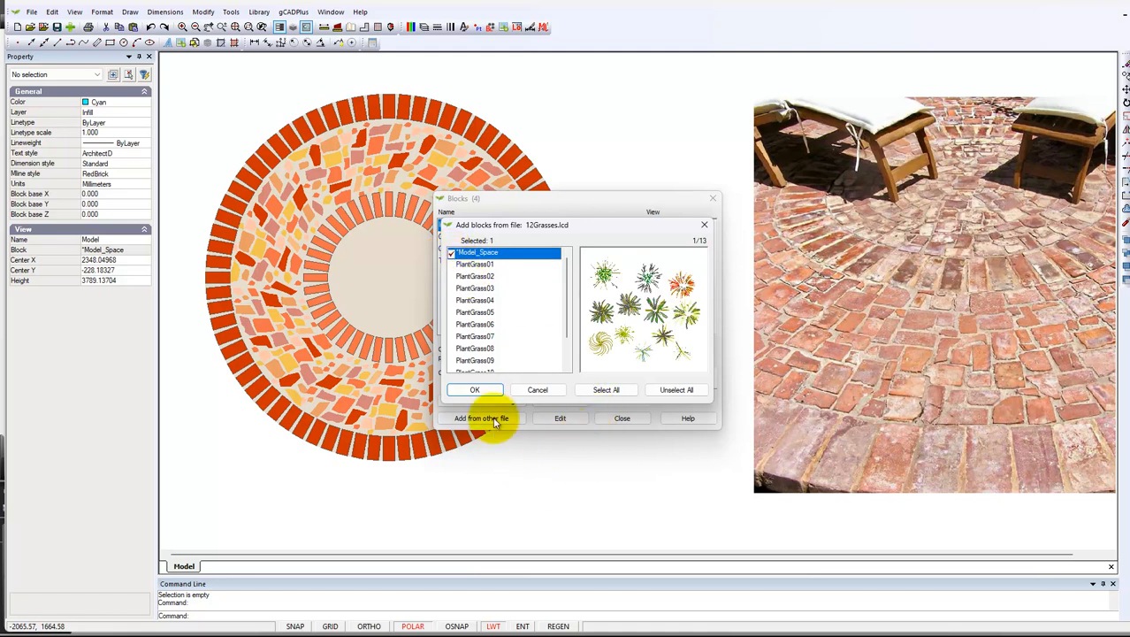
Step: Import the 12Grasses model space as a block and insert it at scale 1.0 beside the paving circle's lower-right edge
{"action": "left_click", "coordinate": [475, 389]}
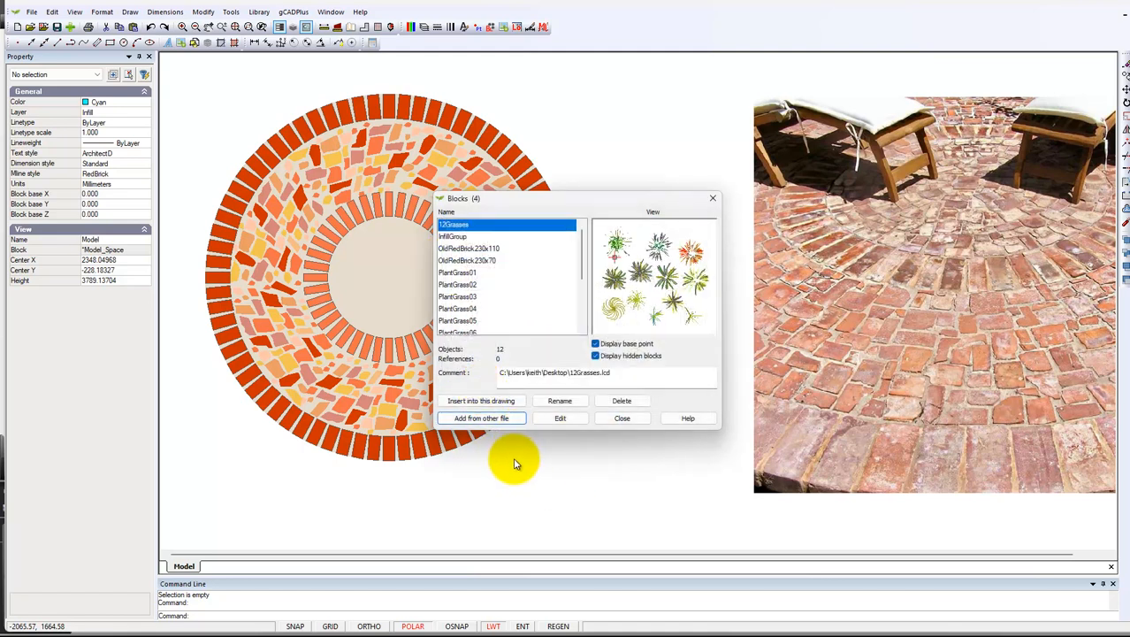
{"action": "left_click", "coordinate": [504, 402]}
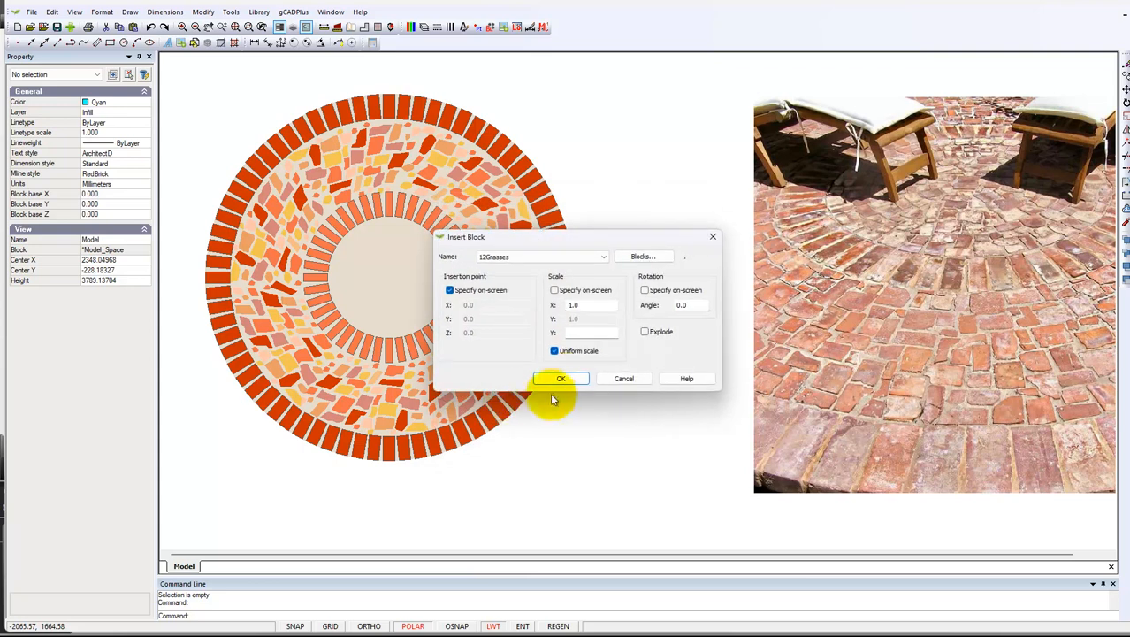
{"action": "left_click", "coordinate": [564, 379]}
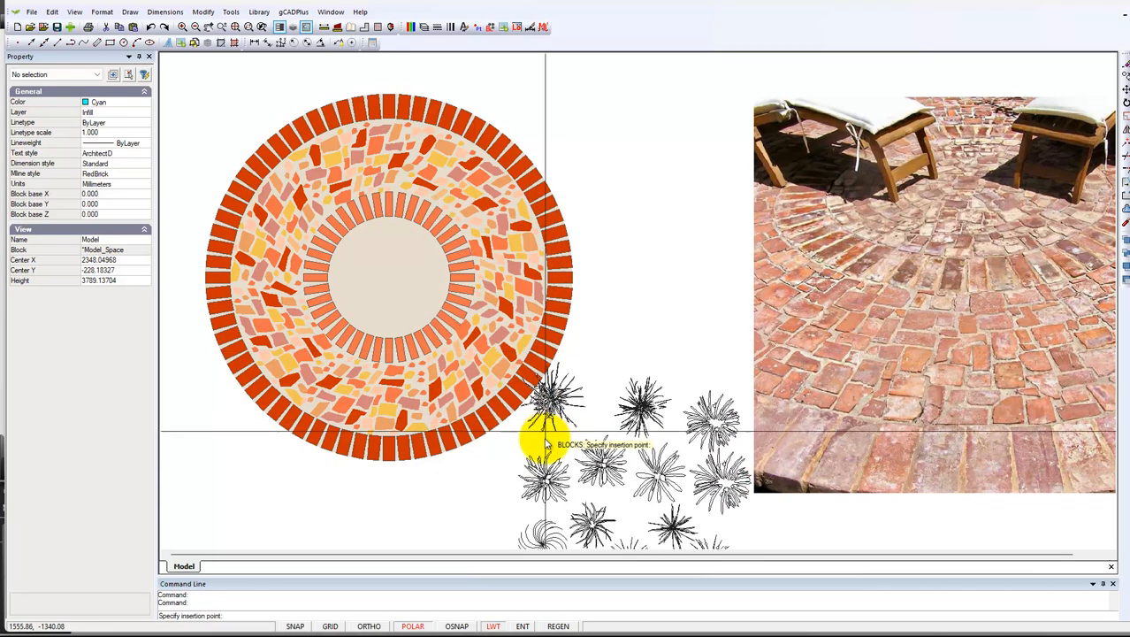
{"action": "left_click", "coordinate": [540, 437]}
{"action": "mouse_move", "coordinate": [512, 446]}
{"action": "middle_mouse_down"}
{"action": "mouse_move", "coordinate": [484, 378]}
{"action": "mouse_move", "coordinate": [479, 298]}
{"action": "middle_mouse_up"}
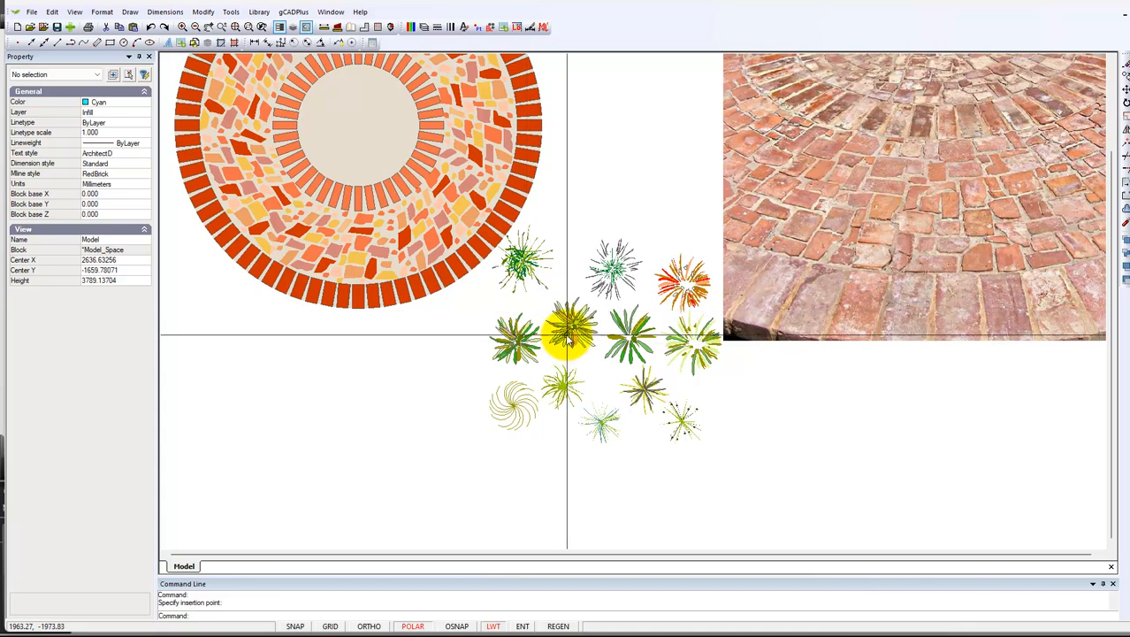
Step: Explode the inserted 12Grasses block into separate plant blocks and test selecting two of them individually
{"action": "left_click", "coordinate": [683, 300]}
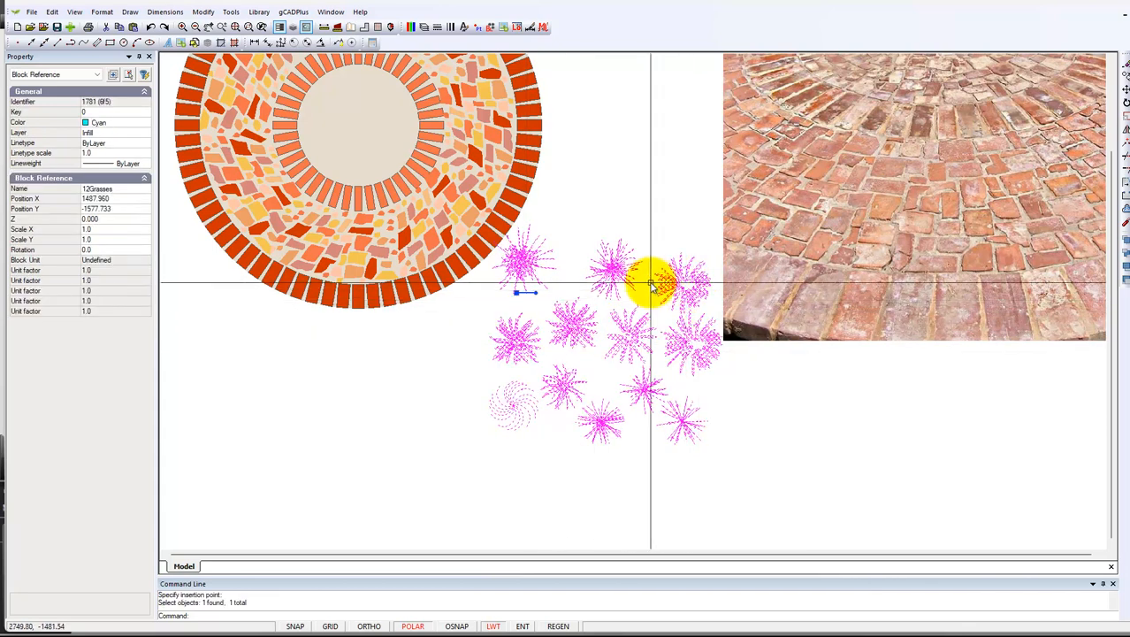
{"action": "key", "text": "Escape"}
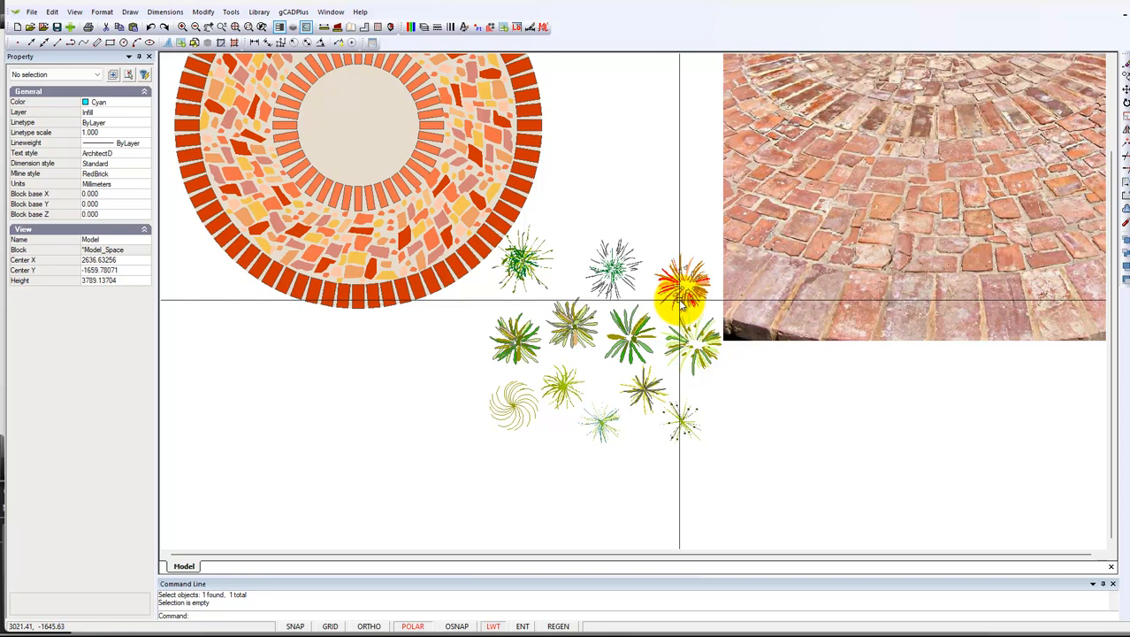
{"action": "left_click", "coordinate": [679, 300]}
{"action": "right_click", "coordinate": [678, 299]}
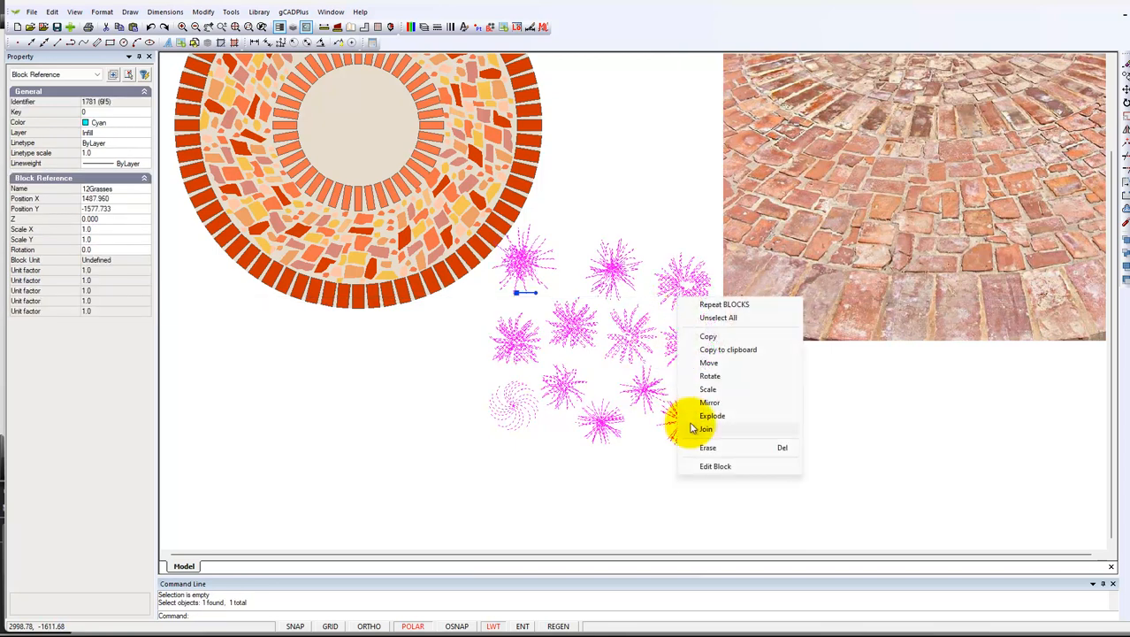
{"action": "left_click", "coordinate": [718, 418]}
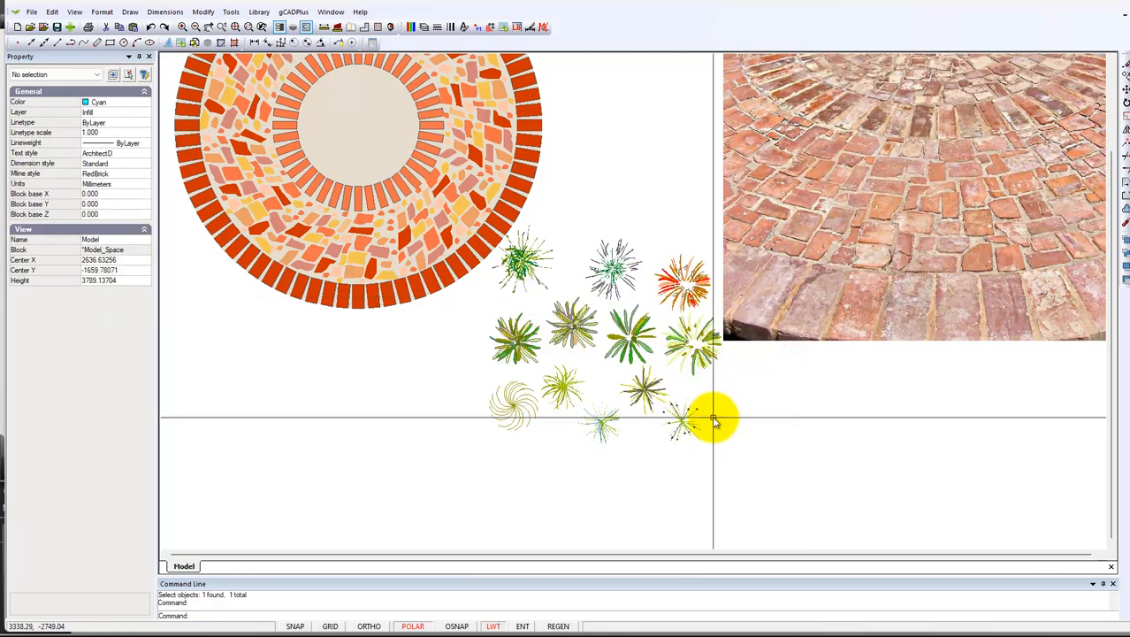
{"action": "left_click", "coordinate": [685, 300]}
{"action": "left_click_drag", "start_coordinate": [686, 288], "coordinate": [582, 182]}
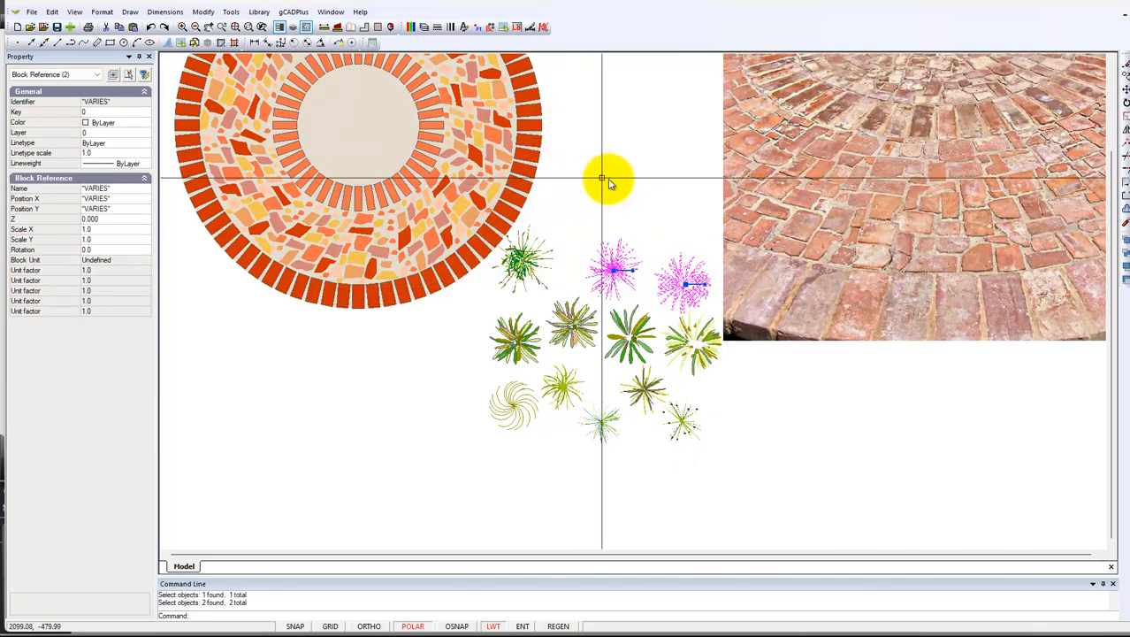
{"action": "key", "text": "Escape"}
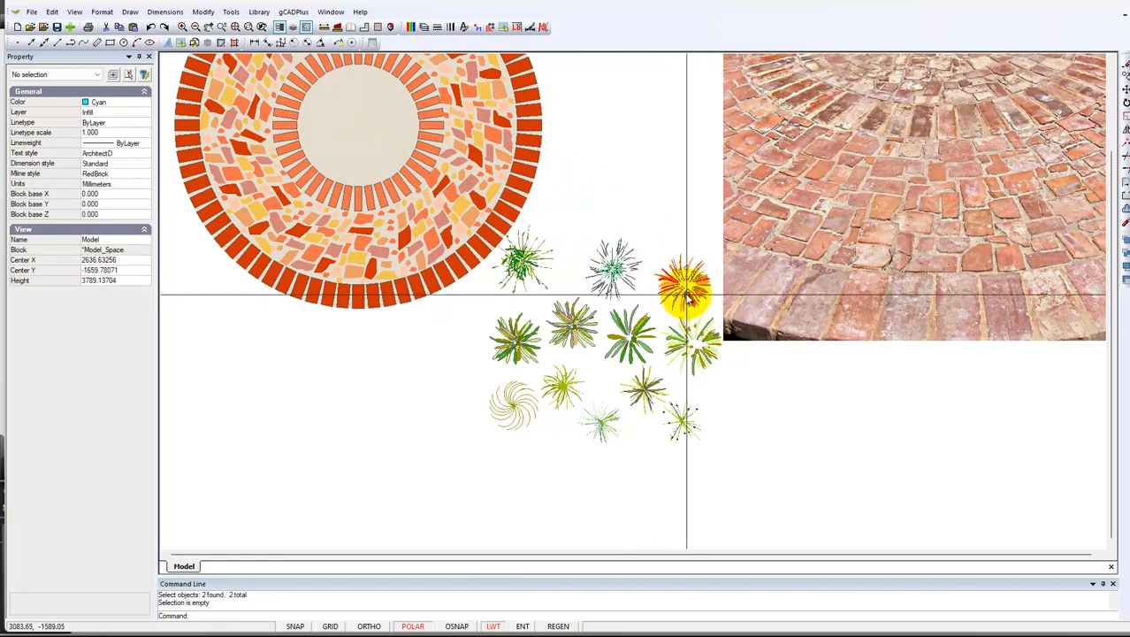
Step: Move the red-orange PlantGrass10 symbol into the planting circle, near the upper-left edge of the inner brick ring
{"action": "left_click", "coordinate": [685, 285]}
{"action": "left_click", "coordinate": [685, 285]}
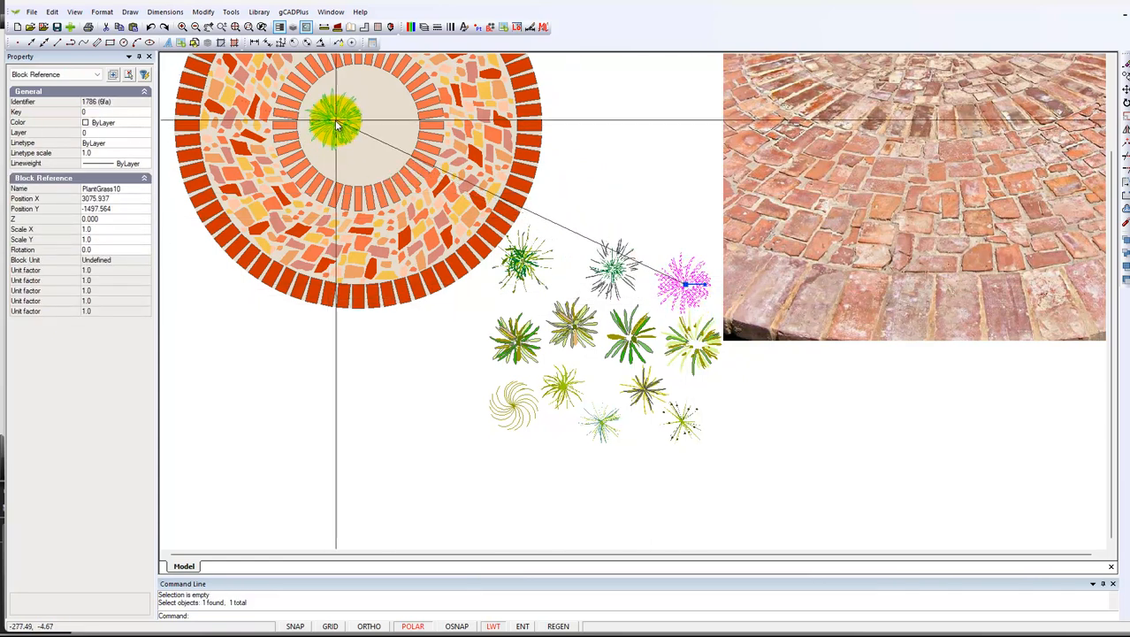
{"action": "left_click", "coordinate": [316, 102]}
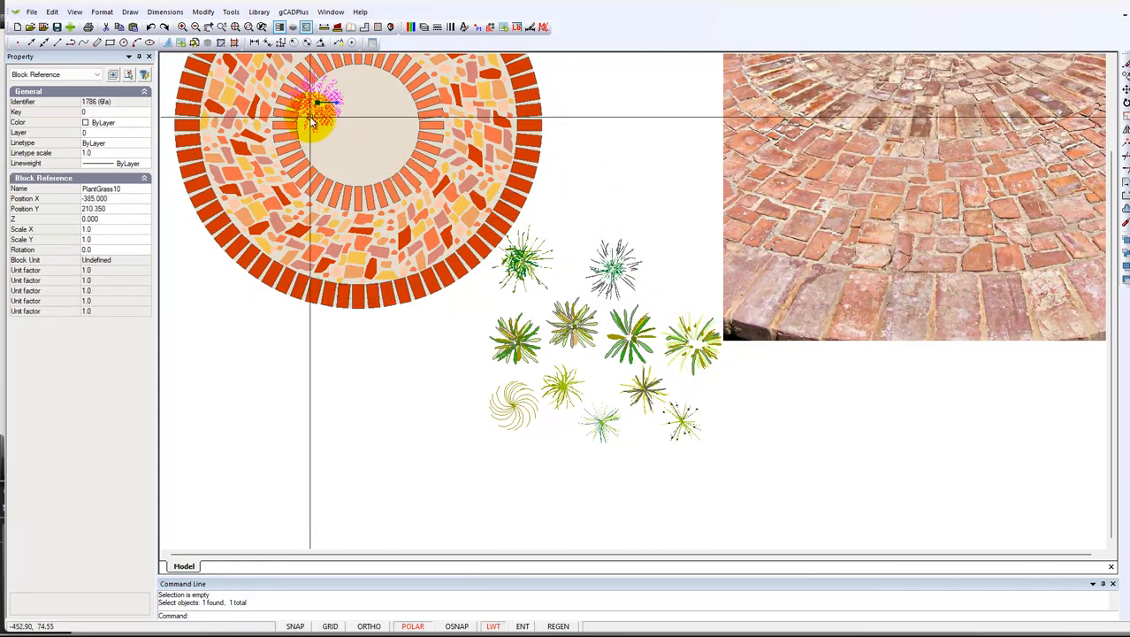
Step: Scale the PlantGrass10 symbol down to about 0.69 around its insertion point
{"action": "mouse_move", "coordinate": [315, 122]}
{"action": "middle_mouse_down"}
{"action": "mouse_move", "coordinate": [358, 139]}
{"action": "mouse_move", "coordinate": [399, 213]}
{"action": "middle_mouse_up"}
{"action": "scroll", "coordinate": [384, 195], "scroll_direction": "up", "scroll_amount": 2}
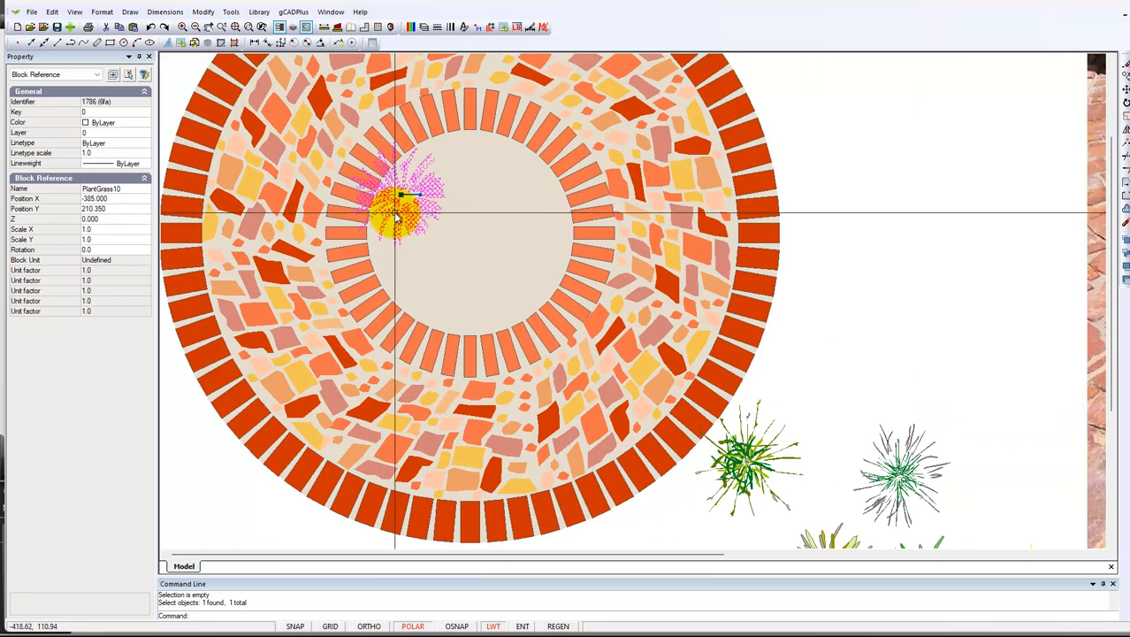
{"action": "right_click", "coordinate": [399, 215]}
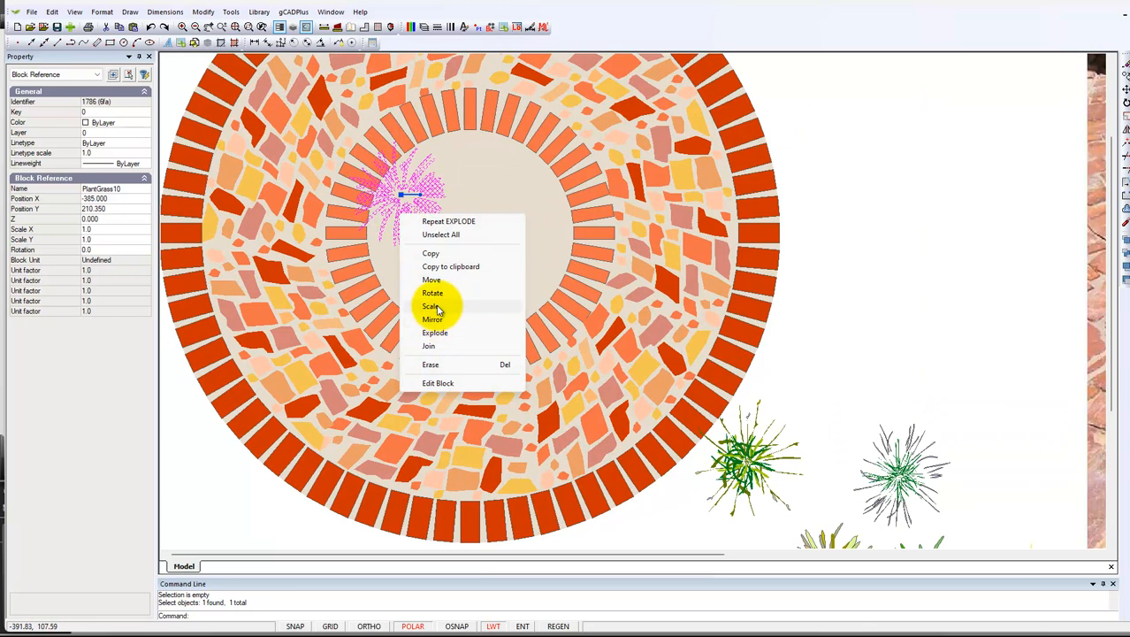
{"action": "left_click", "coordinate": [432, 306]}
{"action": "left_click", "coordinate": [398, 193]}
{"action": "left_click", "coordinate": [424, 228]}
{"action": "left_click", "coordinate": [417, 221]}
{"action": "left_click", "coordinate": [407, 214]}
Step: Copy the scaled PlantGrass10 symbol eight times, spacing the copies in a ring inside the inner brick circle
{"action": "right_click", "coordinate": [407, 214]}
{"action": "left_click", "coordinate": [431, 260]}
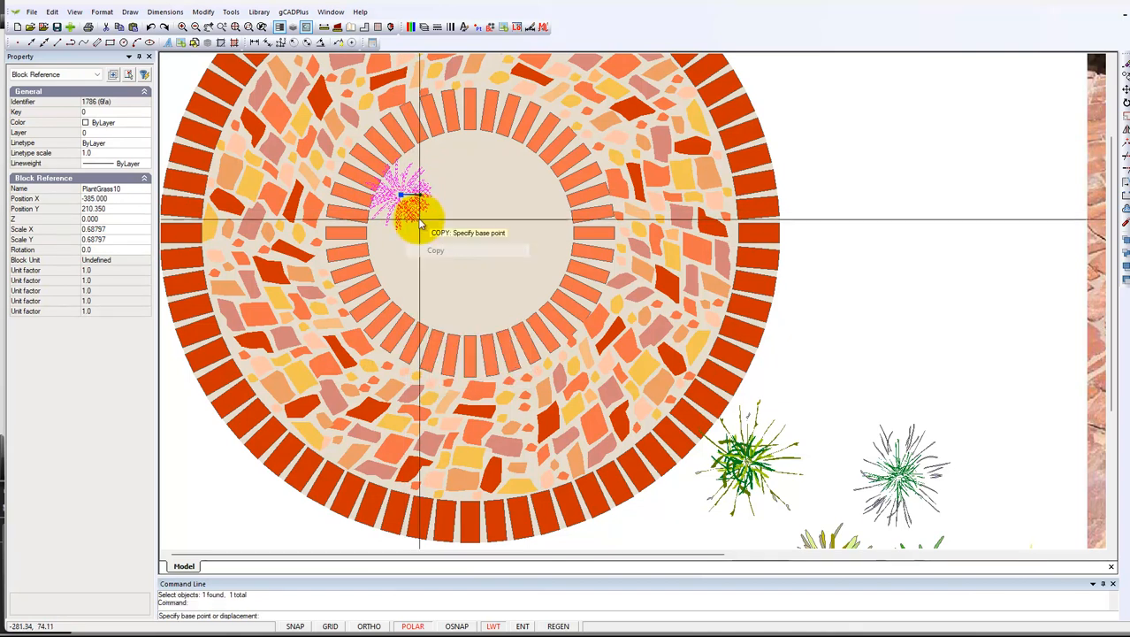
{"action": "left_click", "coordinate": [402, 194]}
{"action": "left_click", "coordinate": [436, 168]}
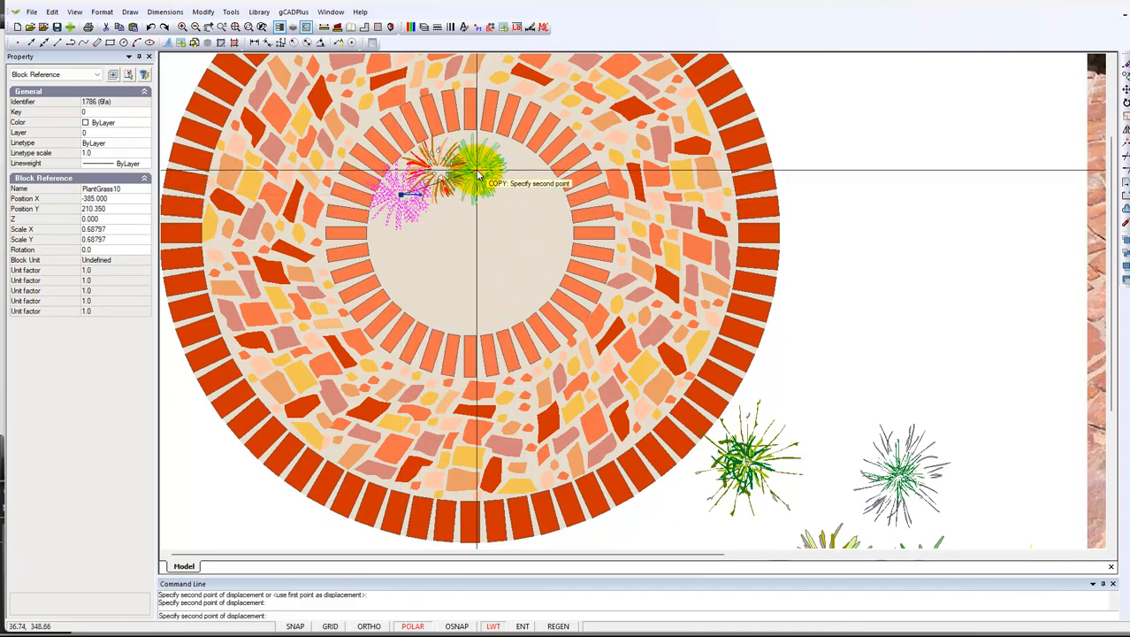
{"action": "left_click", "coordinate": [482, 168]}
{"action": "left_click", "coordinate": [526, 186]}
{"action": "left_click", "coordinate": [543, 233]}
{"action": "left_click", "coordinate": [537, 285]}
{"action": "left_click", "coordinate": [489, 305]}
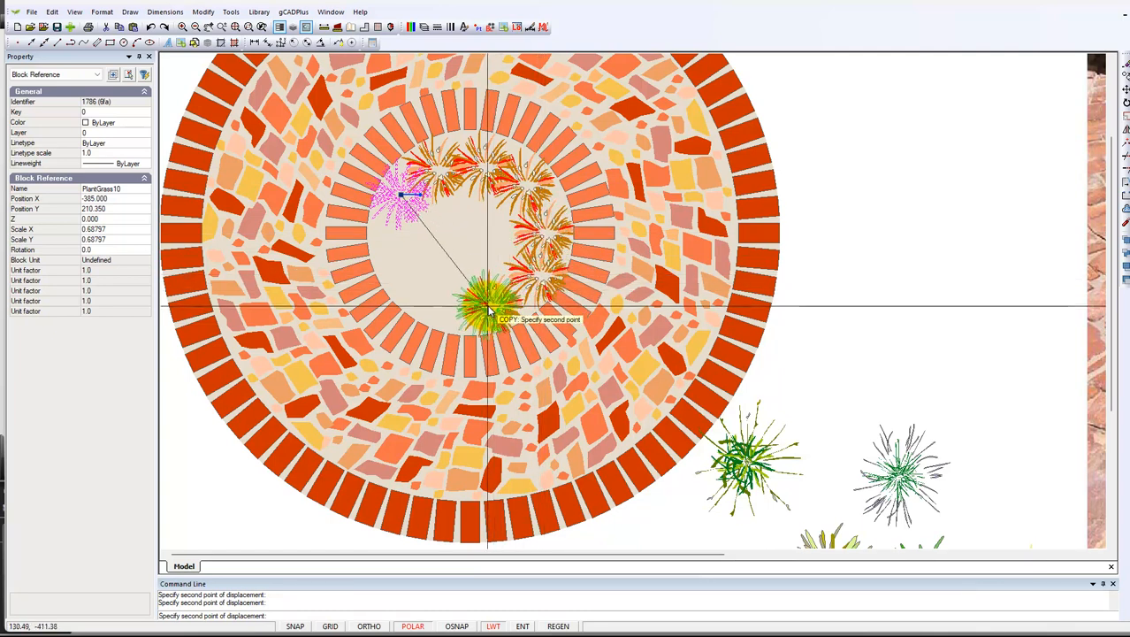
{"action": "left_click", "coordinate": [435, 299]}
{"action": "left_click", "coordinate": [400, 256]}
{"action": "key", "text": "Escape"}
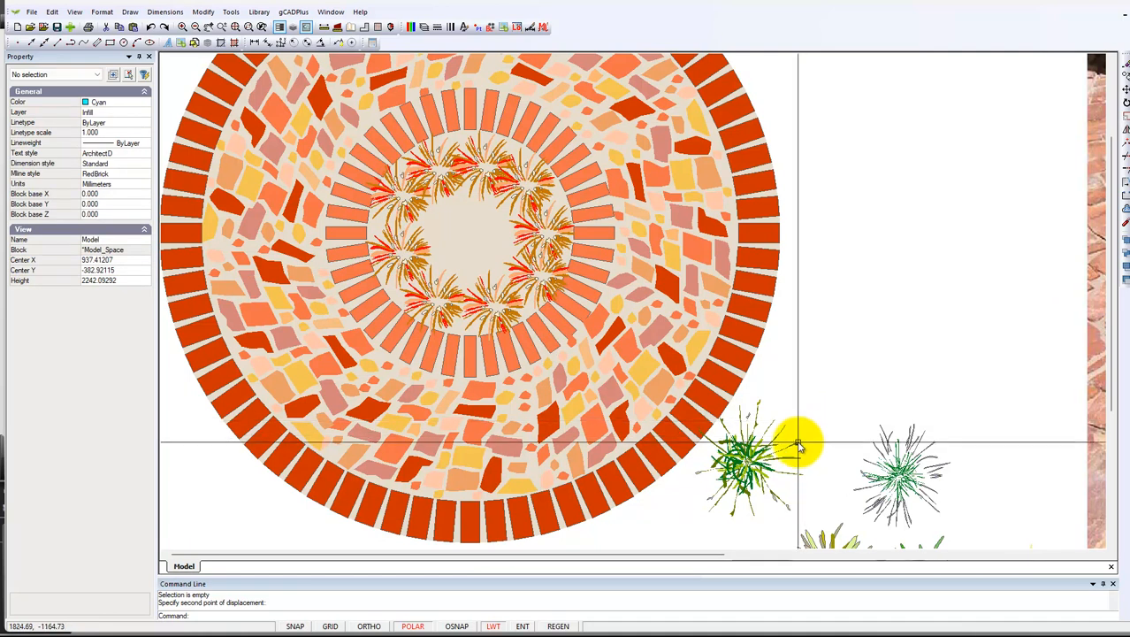
Step: Move the green PlantGrass11 symbol to the centre of the planting circle
{"action": "middle_click_drag", "start_coordinate": [819, 471], "coordinate": [801, 439]}
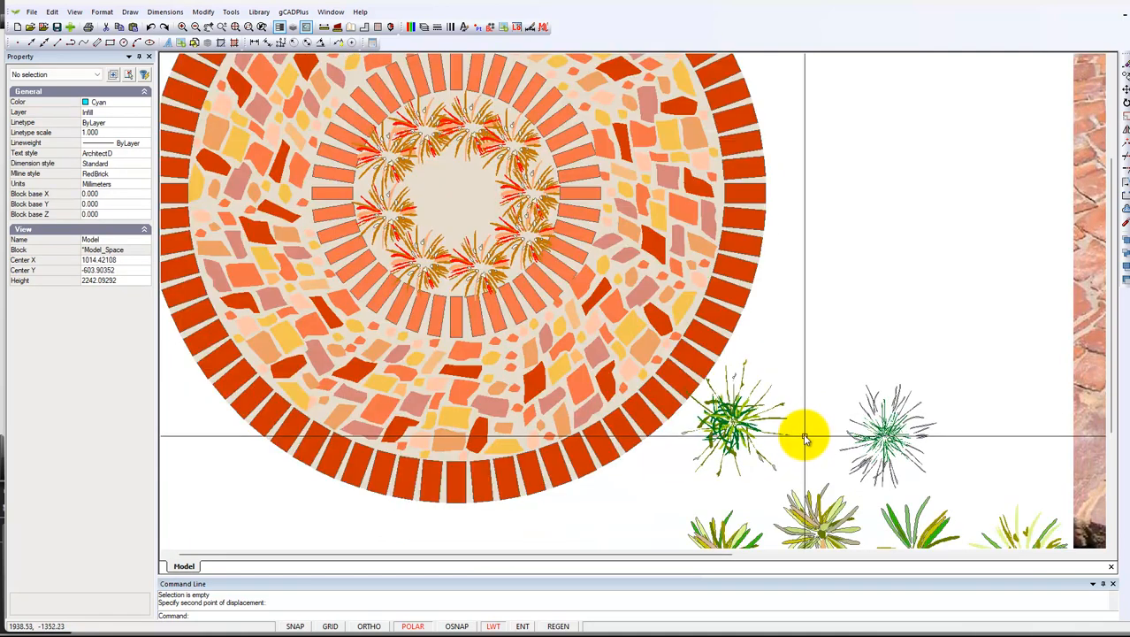
{"action": "scroll", "coordinate": [781, 392], "scroll_direction": "down", "scroll_amount": 1}
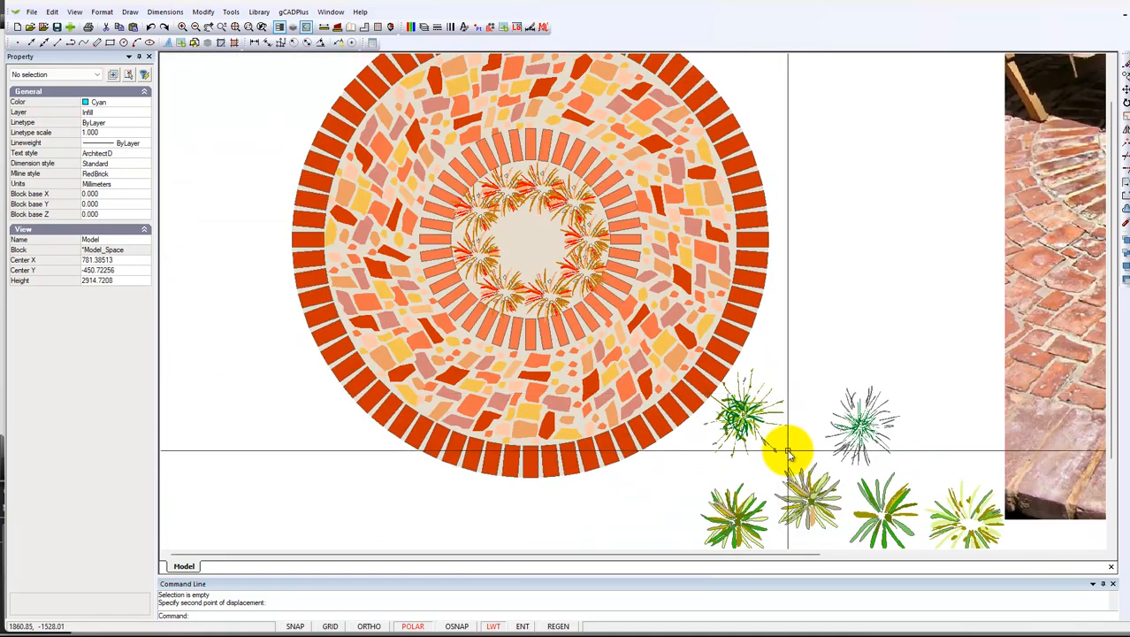
{"action": "left_click", "coordinate": [742, 419]}
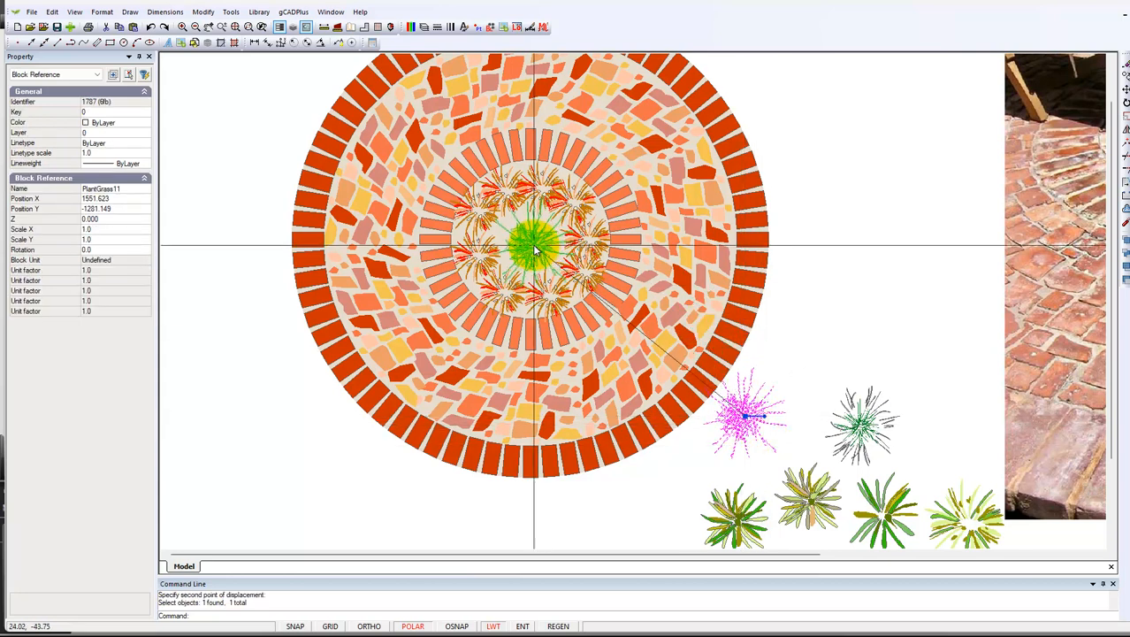
{"action": "left_click", "coordinate": [534, 251]}
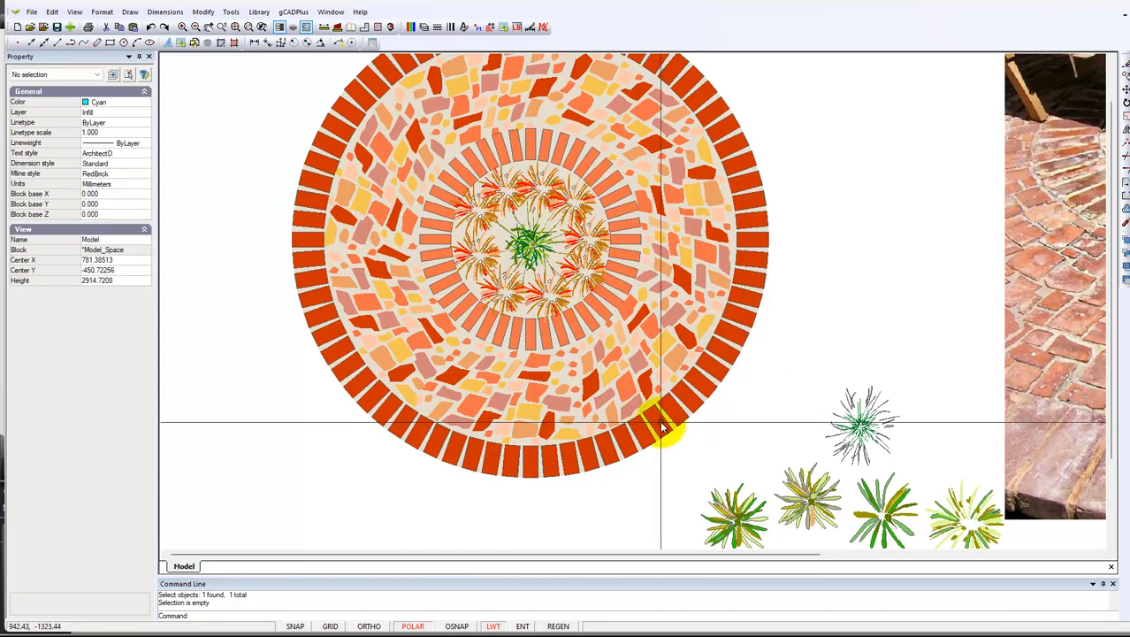
Step: Check the drawing's block list for the object and reference counts of PlantGrass10
{"action": "scroll", "coordinate": [619, 389], "scroll_direction": "down", "scroll_amount": 1}
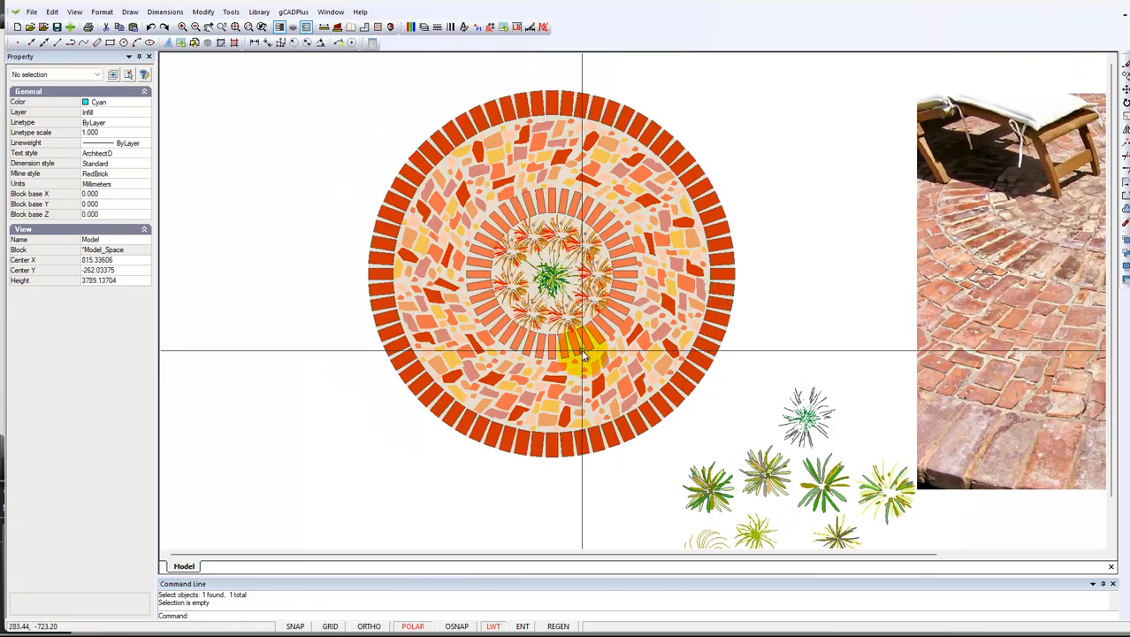
{"action": "middle_click_drag", "start_coordinate": [656, 441], "coordinate": [522, 290]}
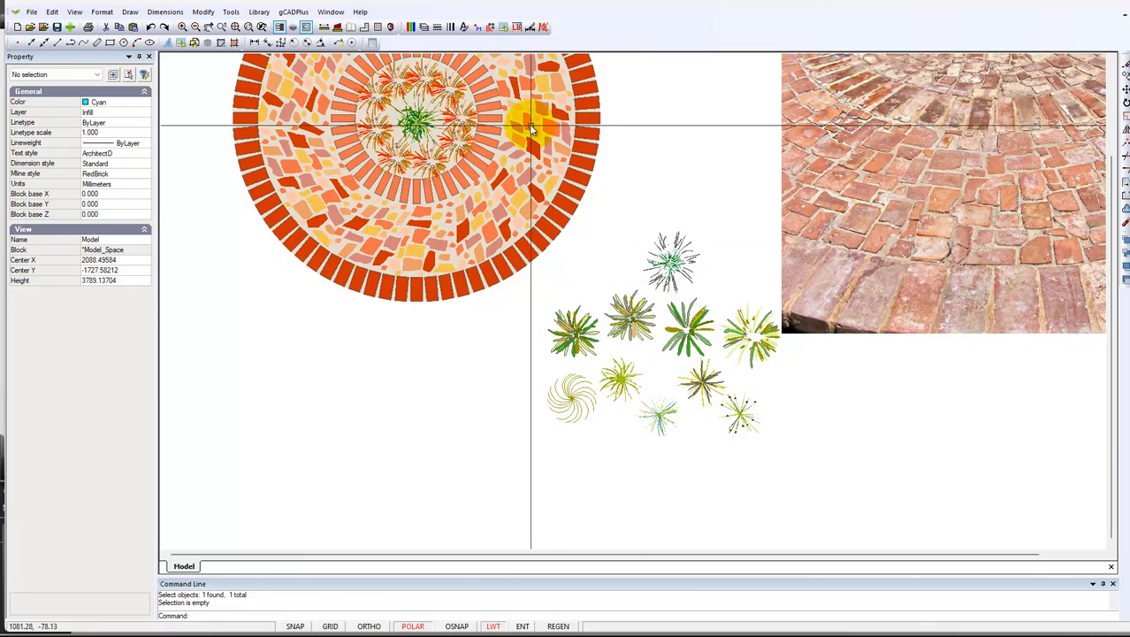
{"action": "left_click", "coordinate": [490, 29]}
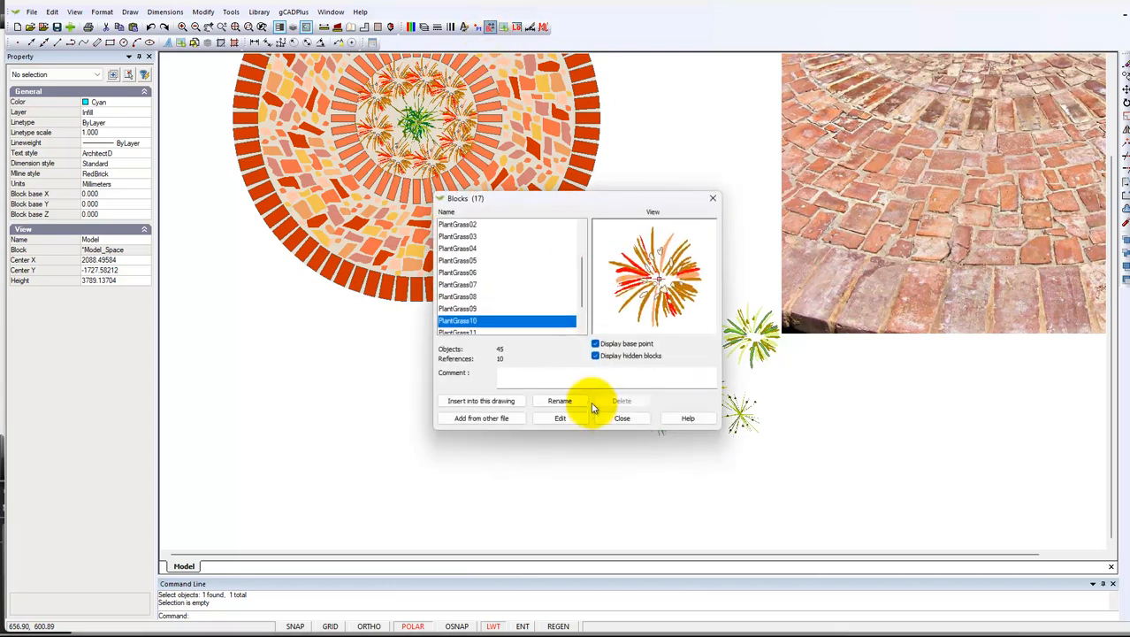
{"action": "left_click", "coordinate": [613, 419]}
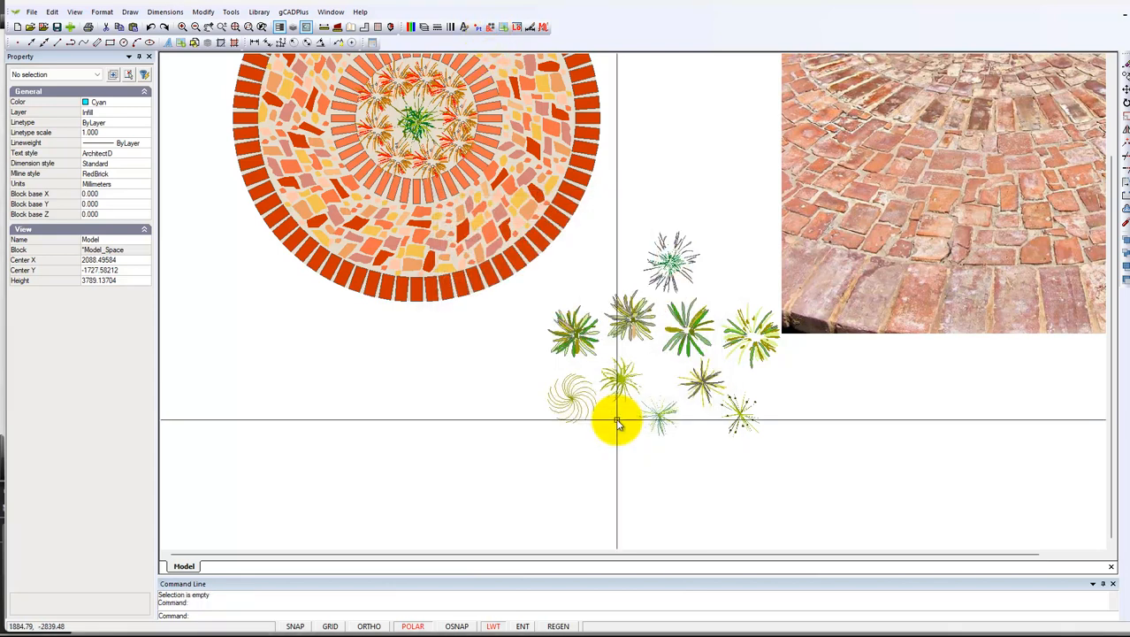
Step: Purge the unused objects from the drawing
{"action": "left_click", "coordinate": [231, 14]}
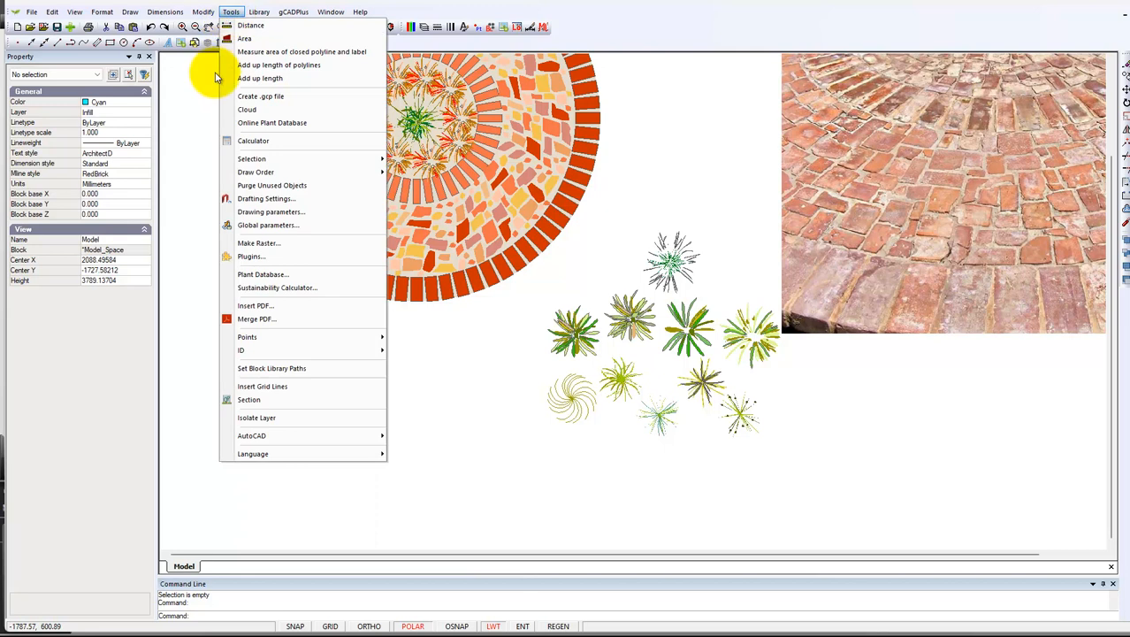
{"action": "left_click", "coordinate": [274, 186]}
{"action": "left_click", "coordinate": [653, 350]}
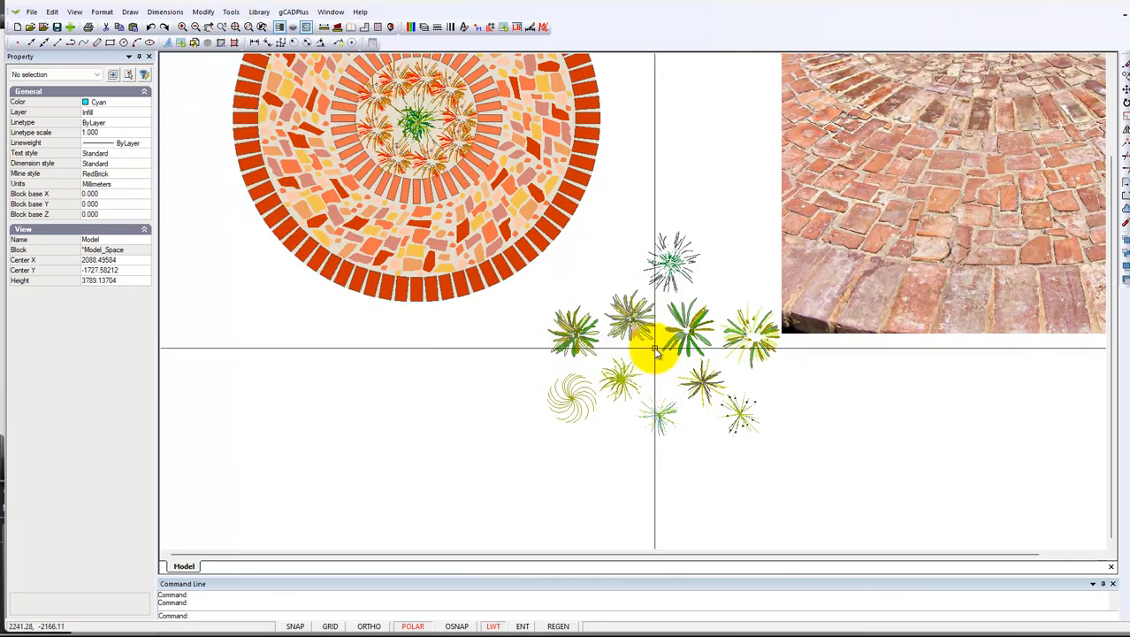
Step: Erase the ten leftover plant symbols beside the paving circle and purge the unused objects again
{"action": "left_click_drag", "start_coordinate": [770, 476], "coordinate": [572, 248]}
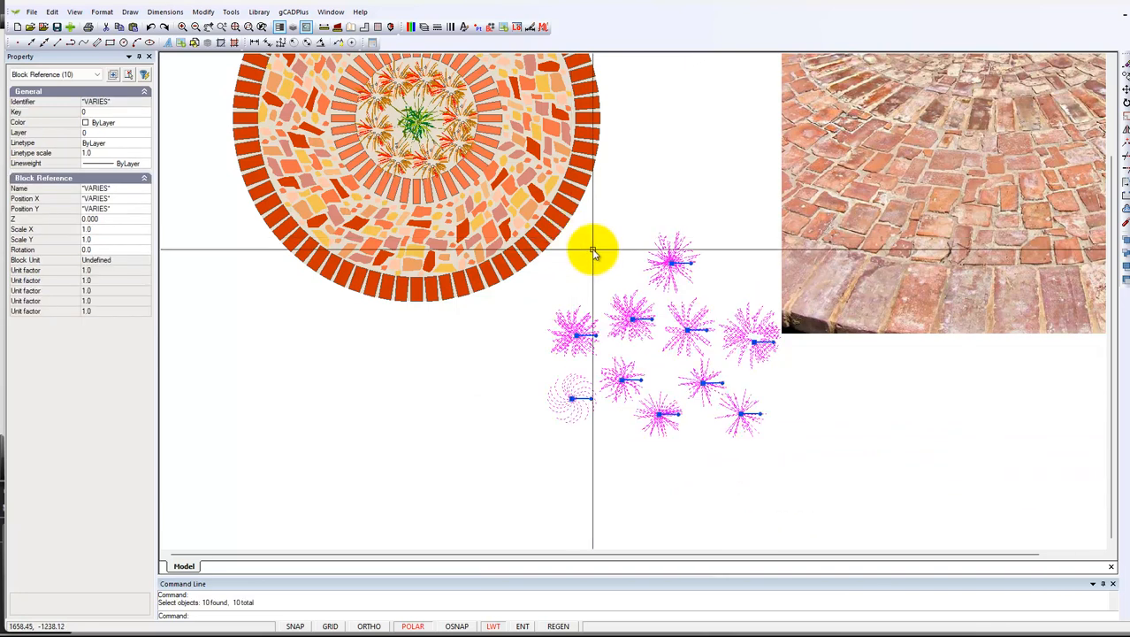
{"action": "key", "text": "Delete"}
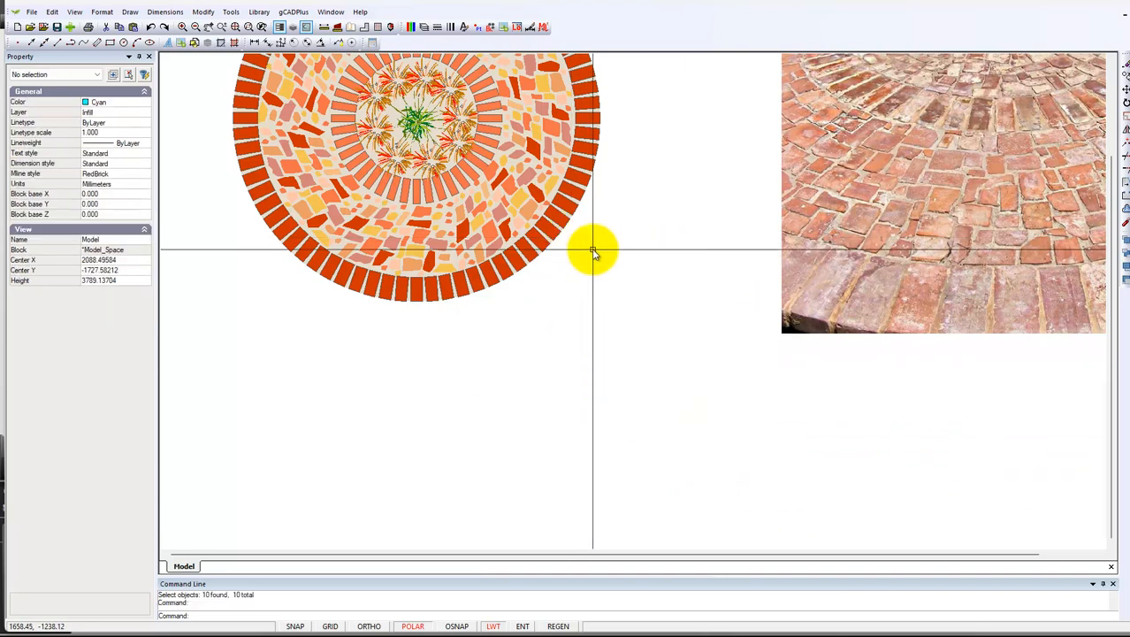
{"action": "right_click", "coordinate": [593, 253]}
{"action": "left_click", "coordinate": [638, 275]}
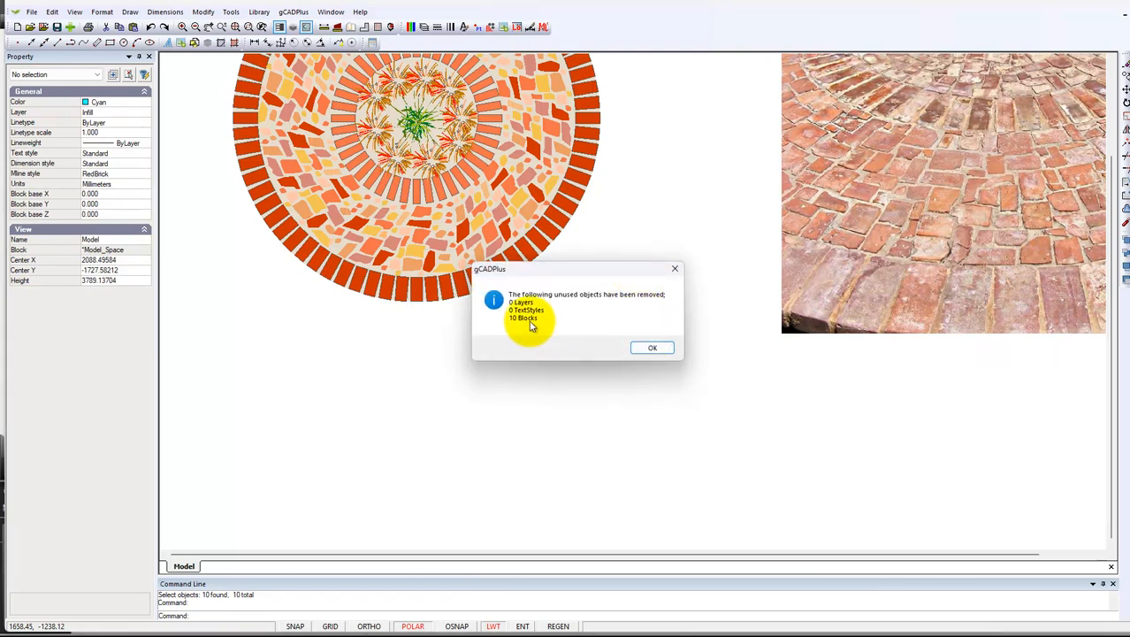
{"action": "left_click", "coordinate": [652, 349]}
Step: Check the file size of the planted brick paving drawing
{"action": "scroll", "coordinate": [648, 361], "scroll_direction": "down", "scroll_amount": 2}
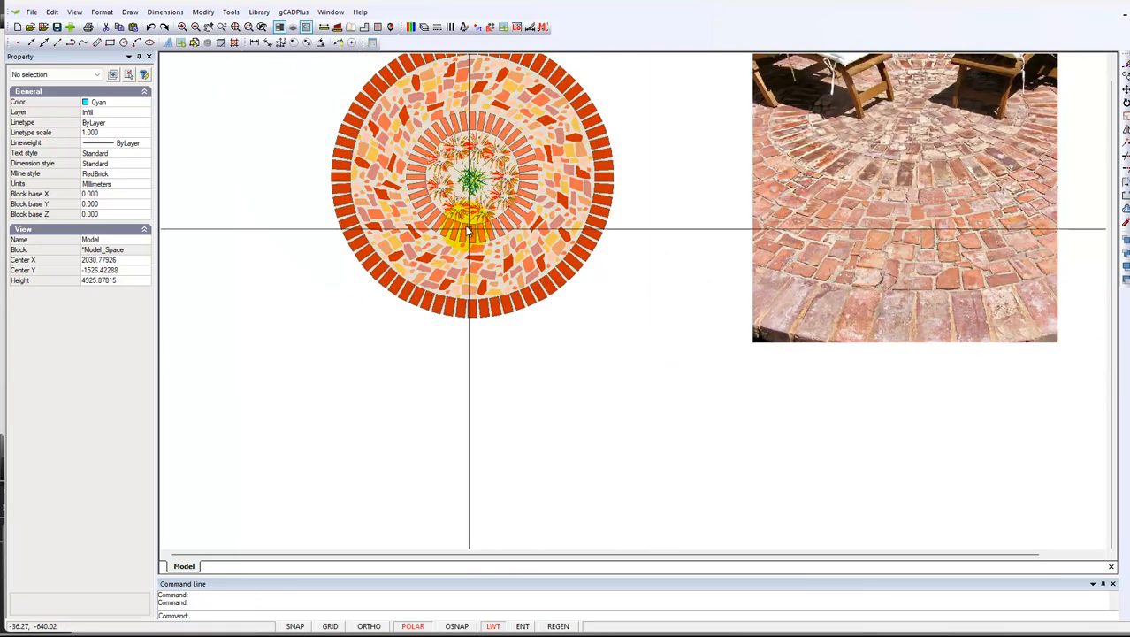
{"action": "left_click", "coordinate": [32, 12]}
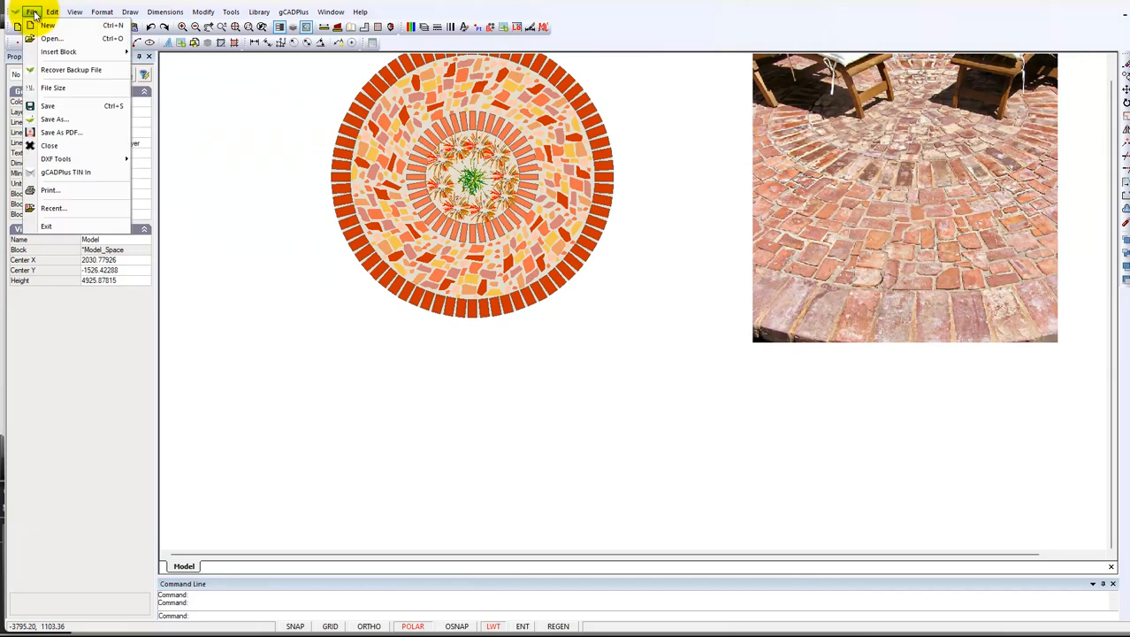
{"action": "left_click", "coordinate": [53, 88]}
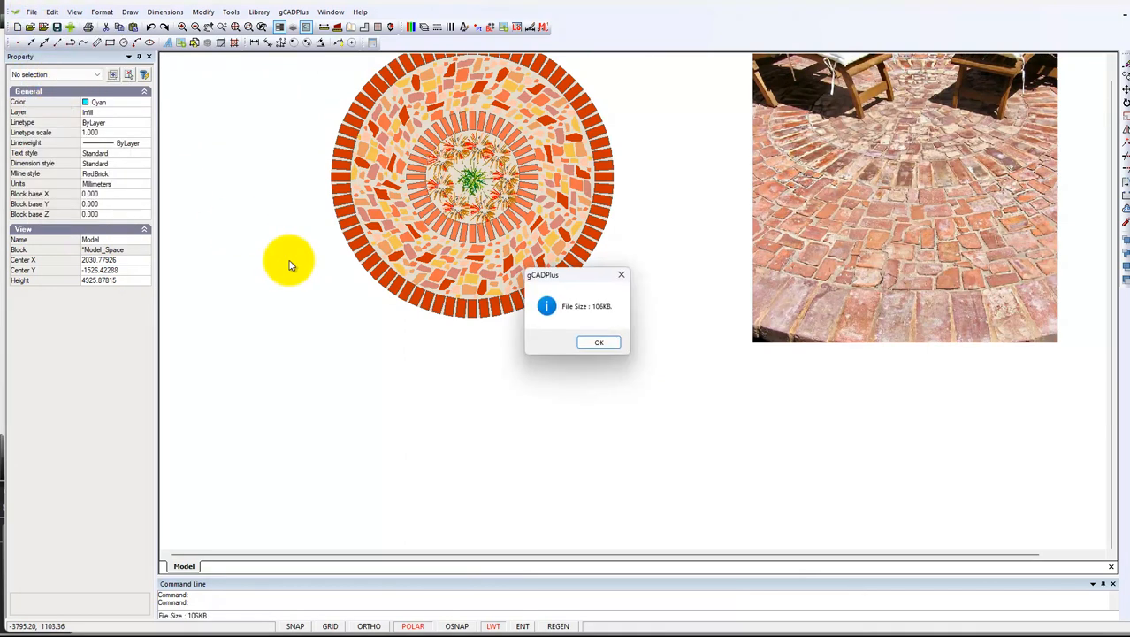
{"action": "left_click", "coordinate": [599, 344]}
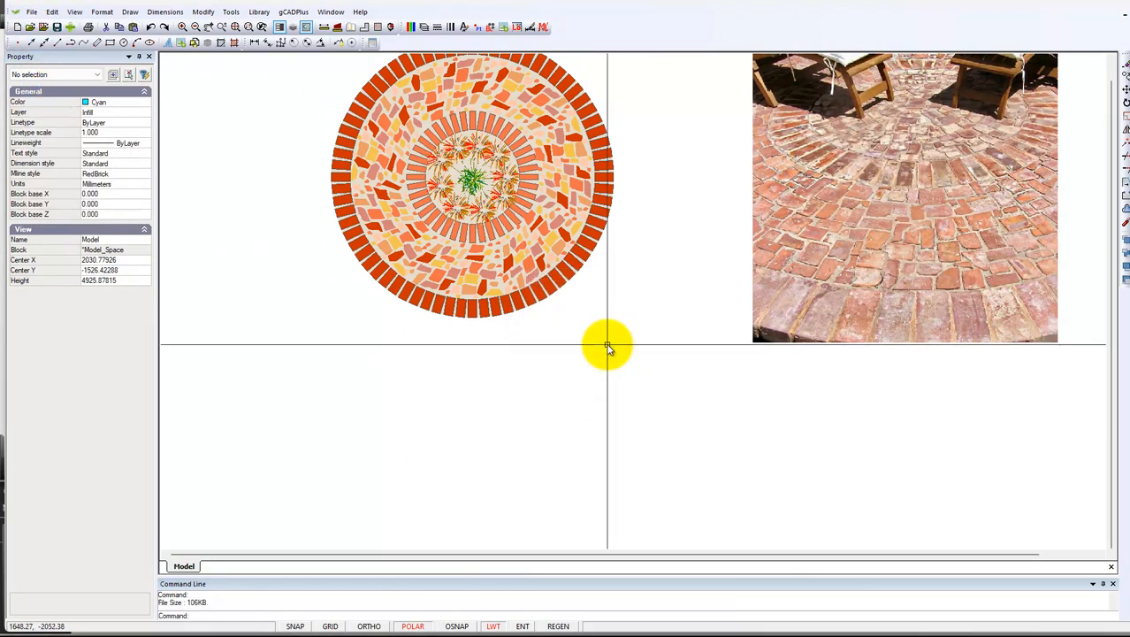
{"action": "scroll", "coordinate": [665, 442], "scroll_direction": "down", "scroll_amount": 3}
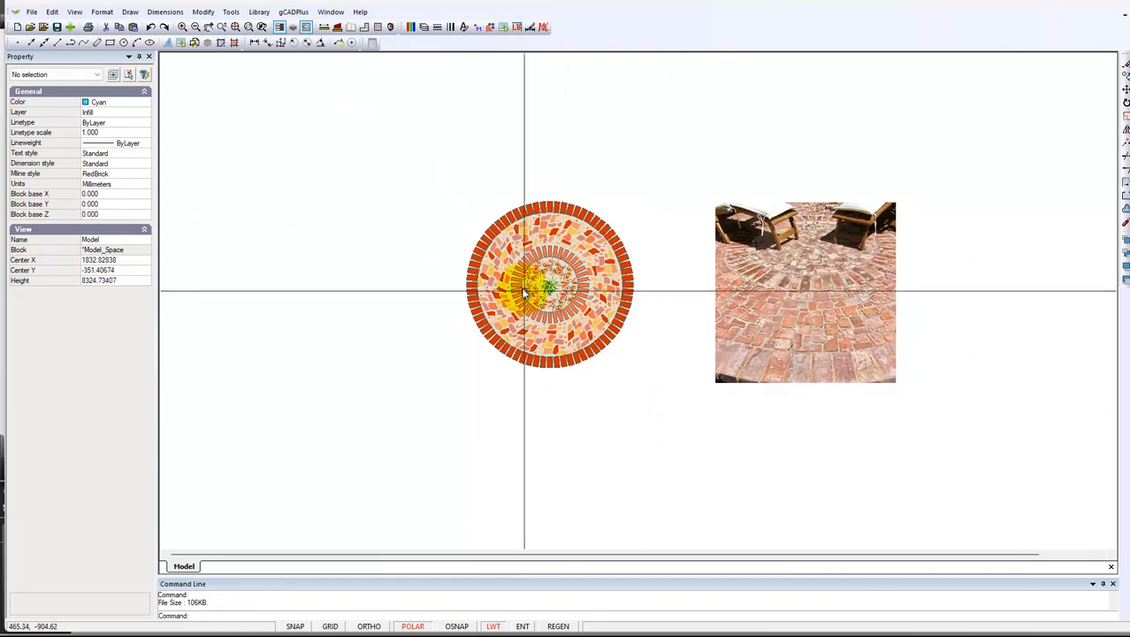
{"action": "scroll", "coordinate": [531, 292], "scroll_direction": "up", "scroll_amount": 5}
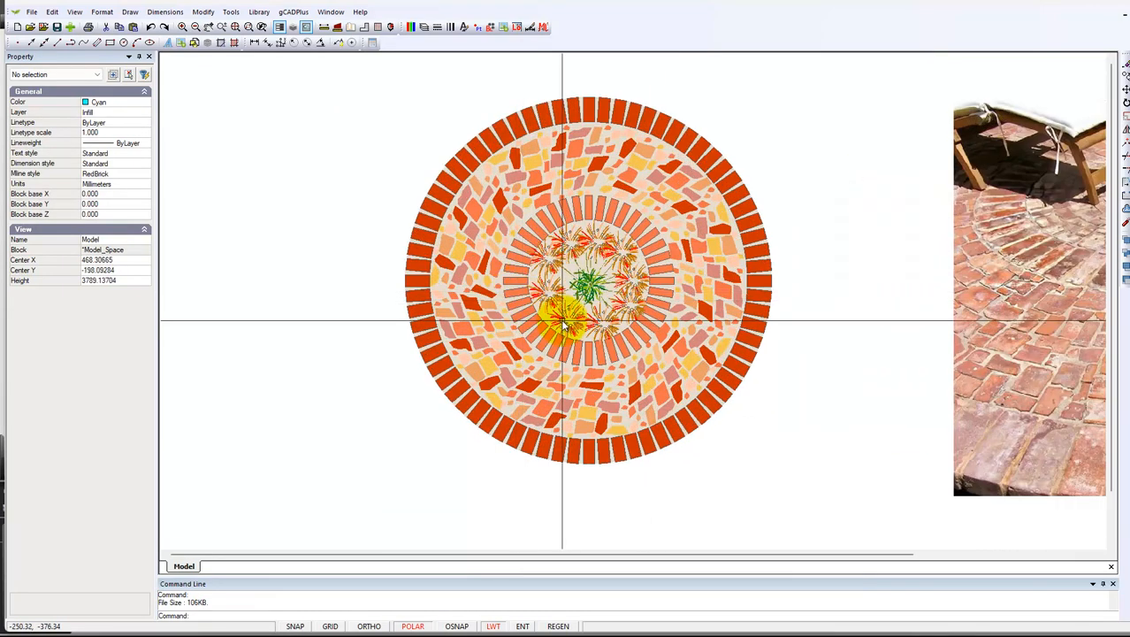